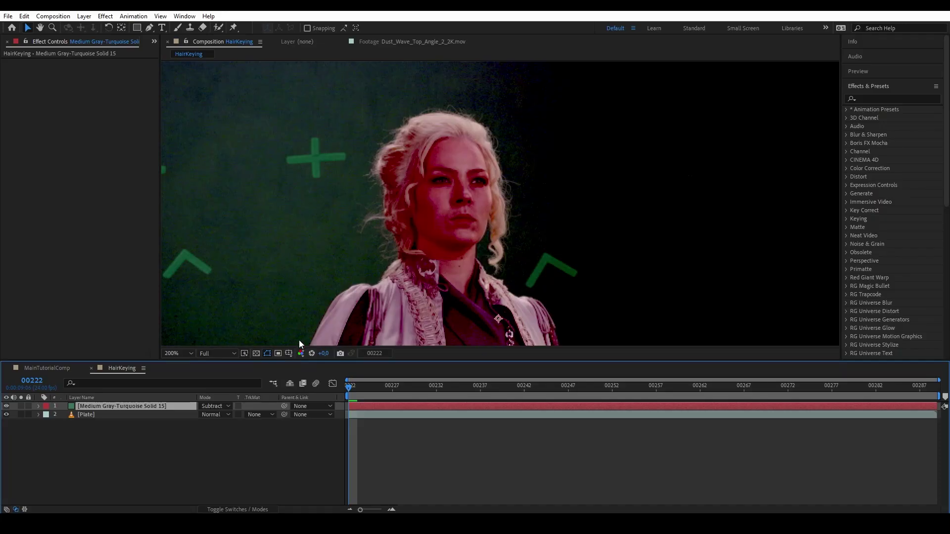
Draw a closed Pen mask around the hair on the viewer-left side of the head on Medium Gray-Turquoise Solid 16.
left_click_drag(452, 385, 846, 374)
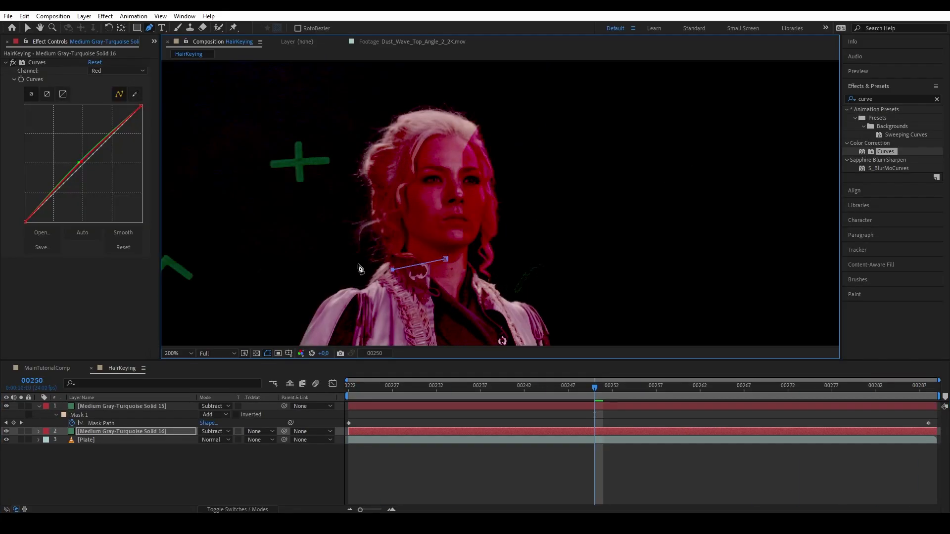
left_click(356, 264)
left_click(332, 196)
left_click(347, 137)
left_click(382, 100)
left_click(456, 94)
left_click(479, 111)
left_click(445, 259)
Keyframe the mask path of Medium Gray-Turquoise Solid 16, adjusting the mask point beside the forehead at the start and end of the shot.
left_click(39, 432)
left_click(47, 440)
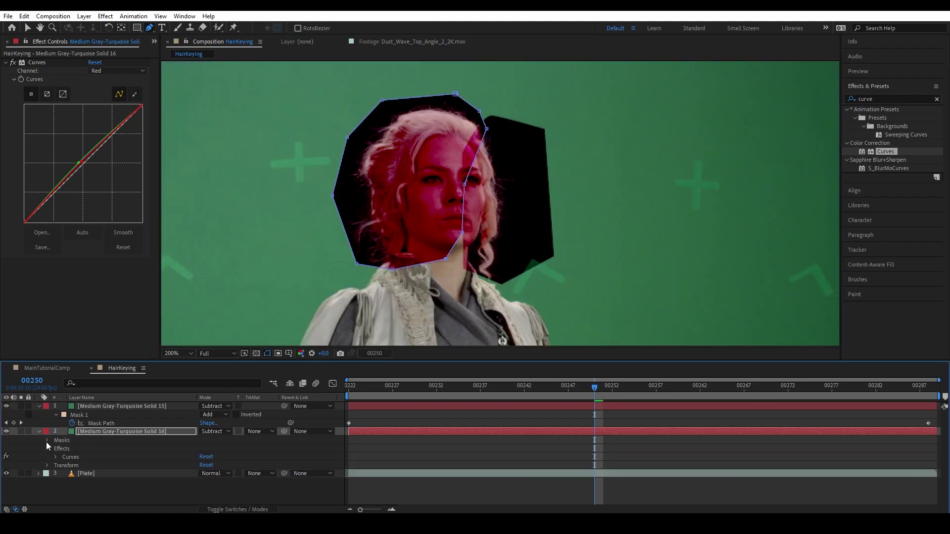
left_click(56, 448)
left_click(72, 457)
left_click_drag(594, 387, 228, 374)
left_click_drag(486, 129, 490, 129)
left_click_drag(390, 386, 928, 386)
left_click_drag(485, 129, 481, 129)
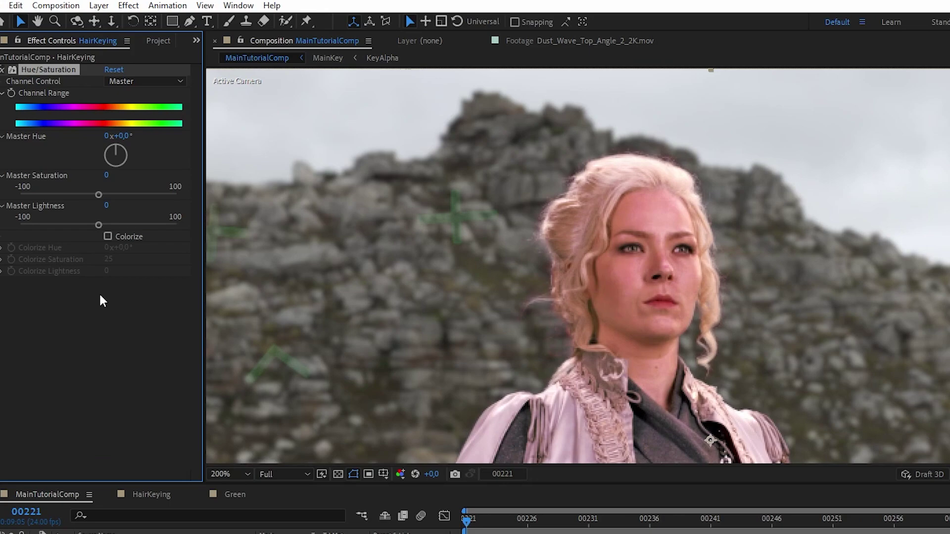
Colorize the HairKeying layer with its Hue/Saturation effect and adjust the colorize hue.
left_click(126, 237)
mouse_move(121, 248)
left_mouse_down()
mouse_move(139, 246)
mouse_move(129, 246)
left_mouse_up()
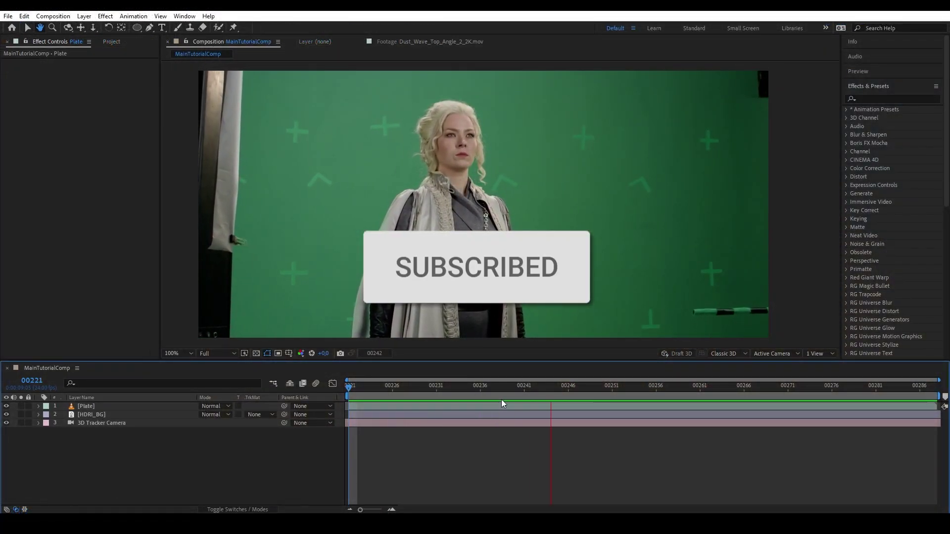
Hide the Plate layer and play through the shot to examine the HDRI_BG background with the 3D Tracker Camera.
left_click_drag(397, 389, 344, 396)
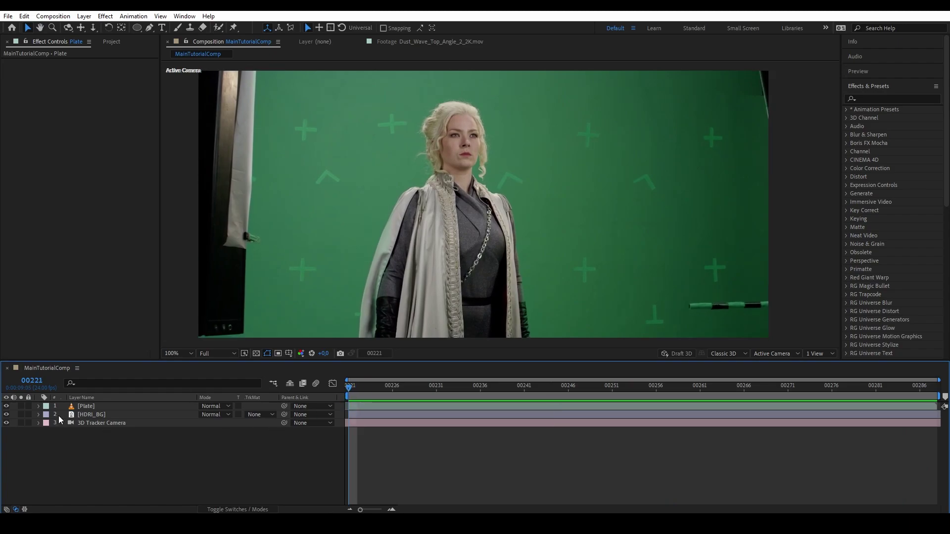
left_click(6, 406)
left_click(111, 415)
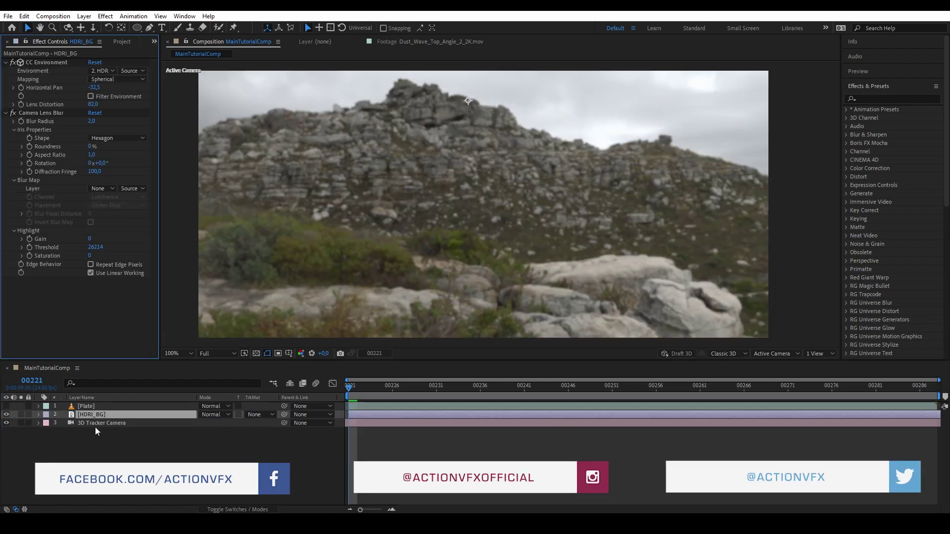
left_click(93, 423)
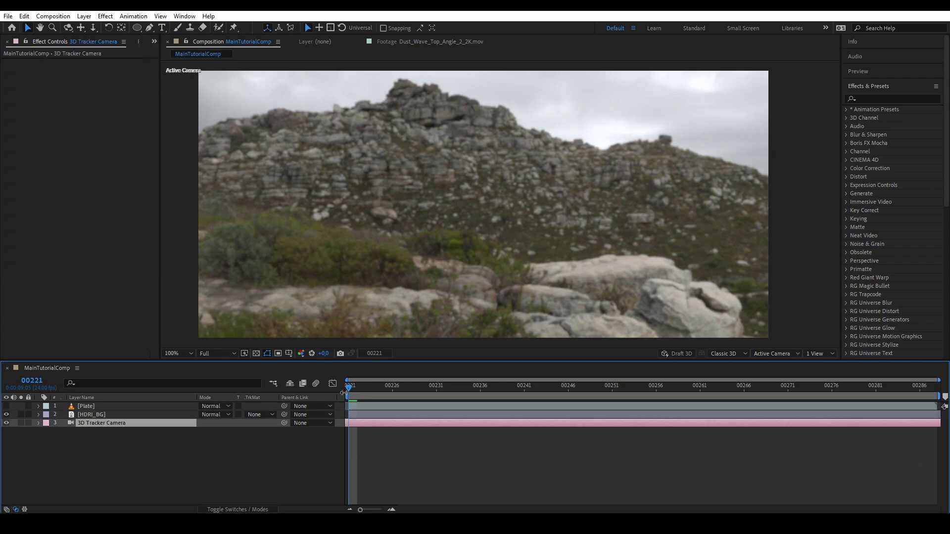
left_click_drag(357, 387, 568, 406)
key("space")
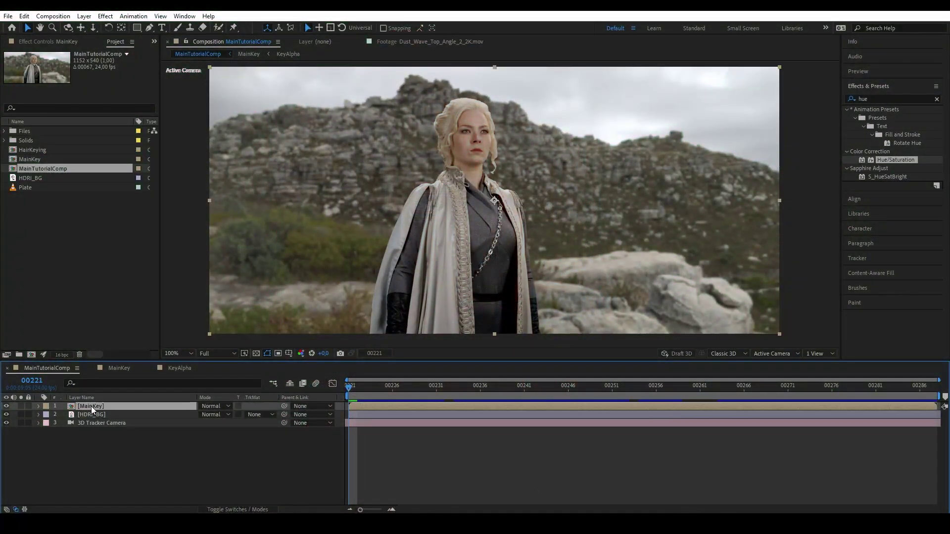
Isolate the MainKey layer and scrub the shot to examine the keyed hair edges up close.
left_click(6, 406)
left_click(6, 406)
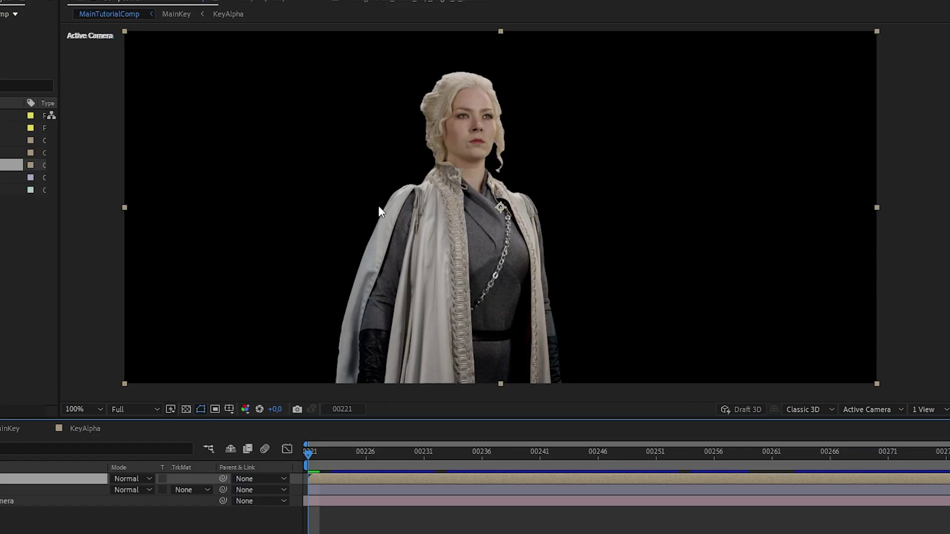
scroll(406, 196, "up", 1)
left_click_drag(387, 213, 426, 366)
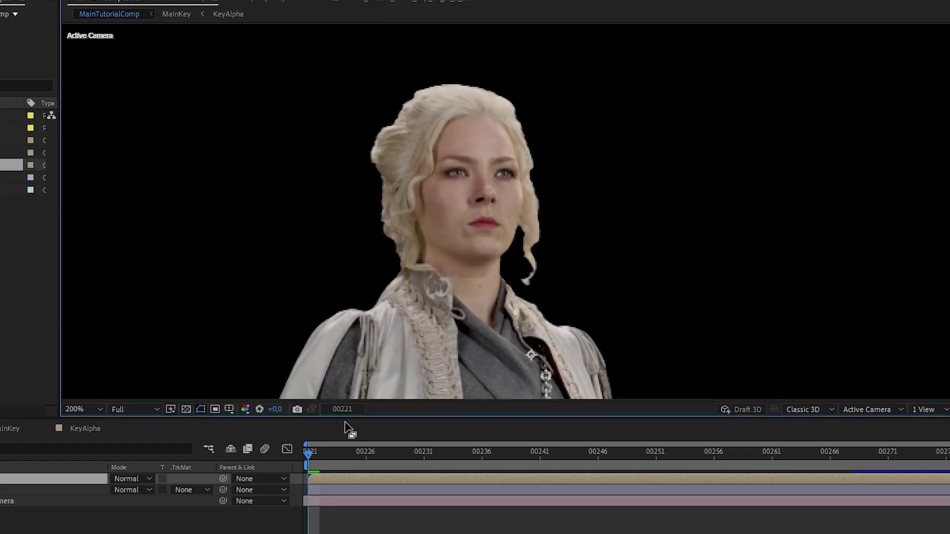
left_click_drag(310, 450, 308, 372)
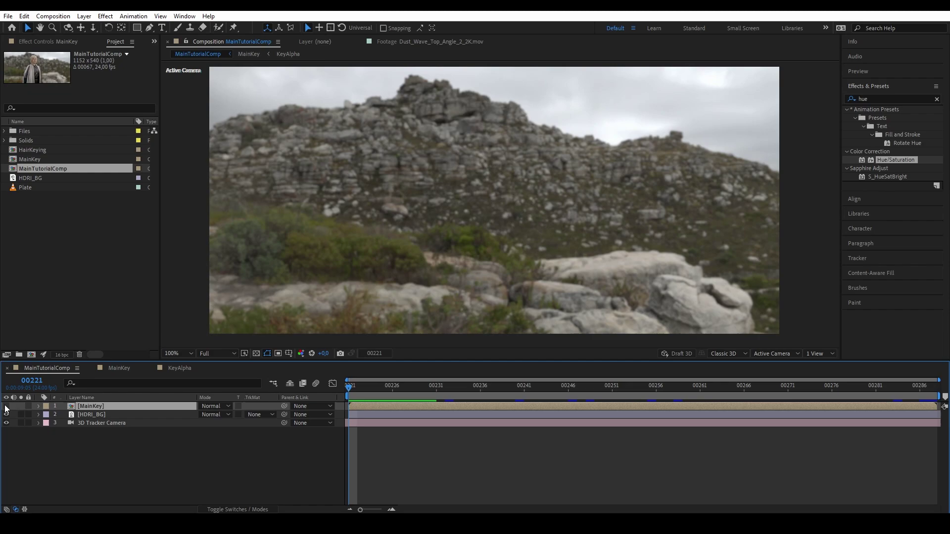
left_click(6, 406)
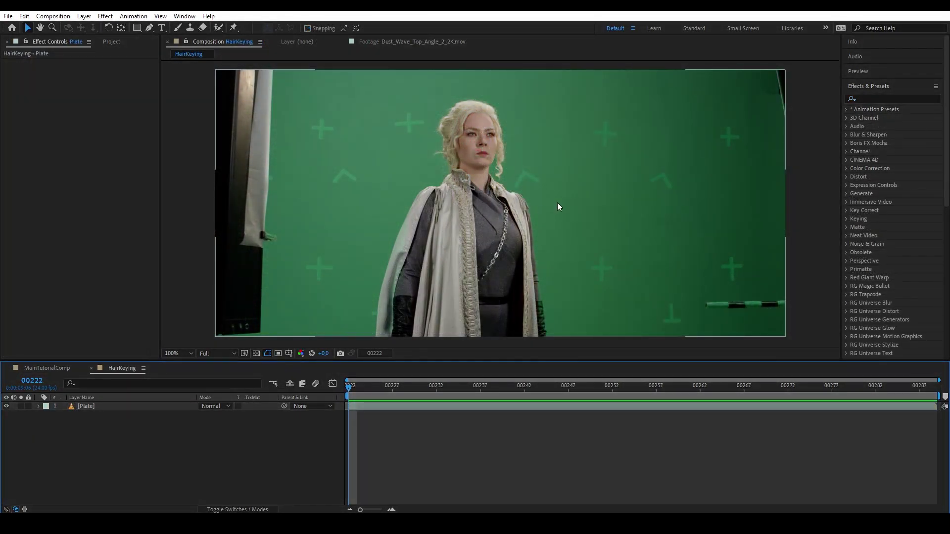
Create a comp-sized solid in HairKeying with its colour sampled from the green screen near the actress's head.
scroll(578, 239, "up", 1)
left_click_drag(566, 148, 564, 275)
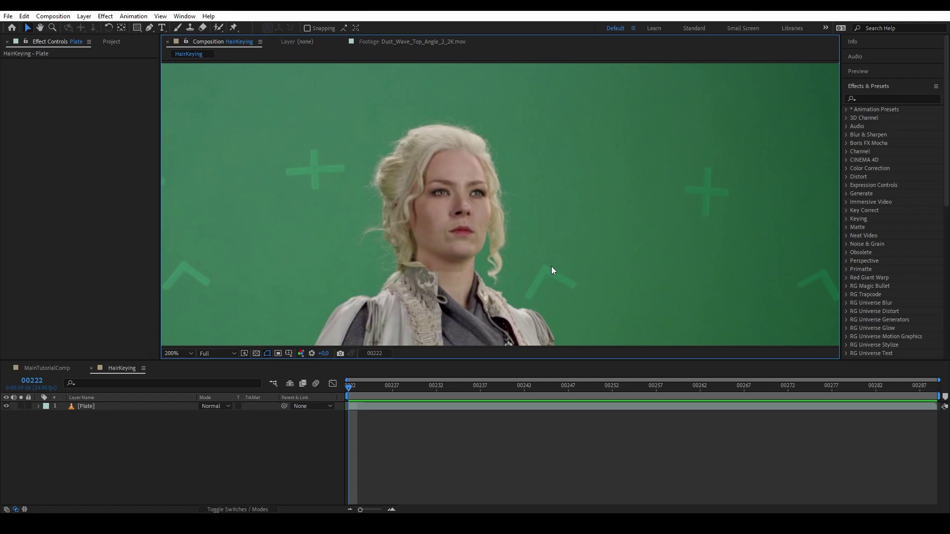
left_click(85, 16)
mouse_move(99, 27)
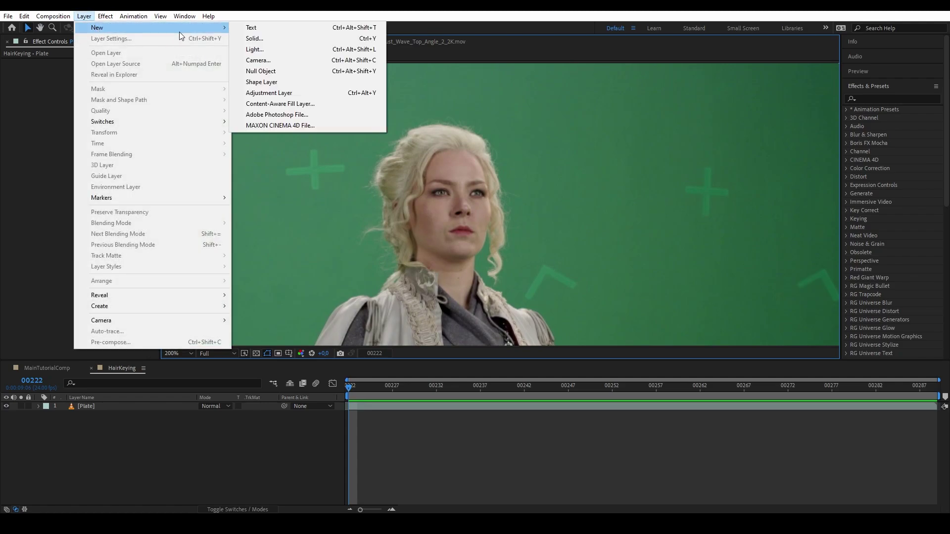
left_click(244, 41)
left_click(702, 240)
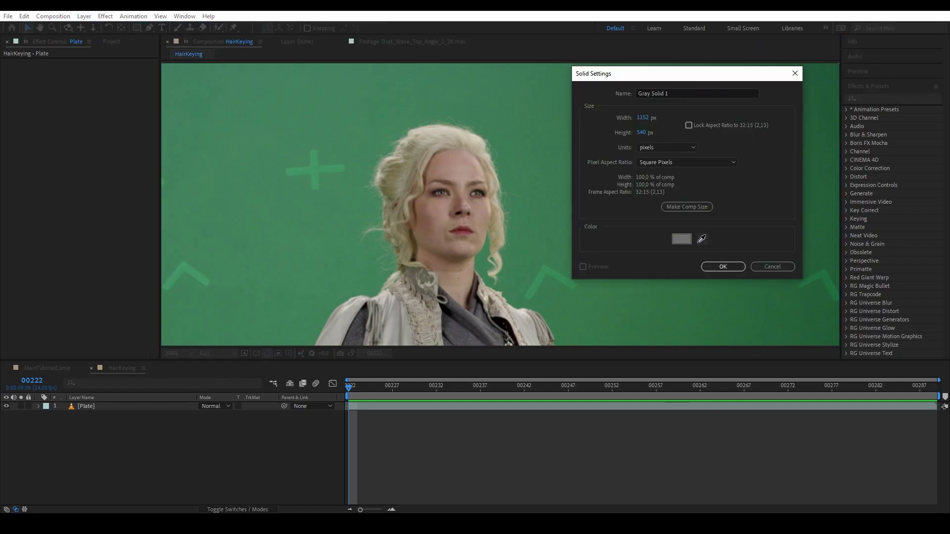
left_click(518, 227)
left_click(703, 267)
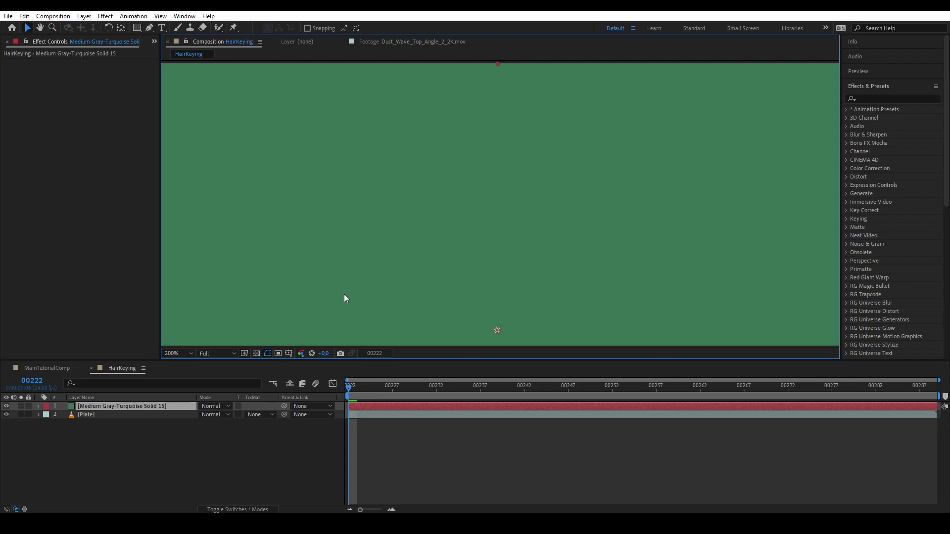
Set the green solid's blending mode to Subtract.
mouse_move(345, 296)
left_mouse_down()
mouse_move(334, 266)
mouse_move(343, 285)
left_mouse_up()
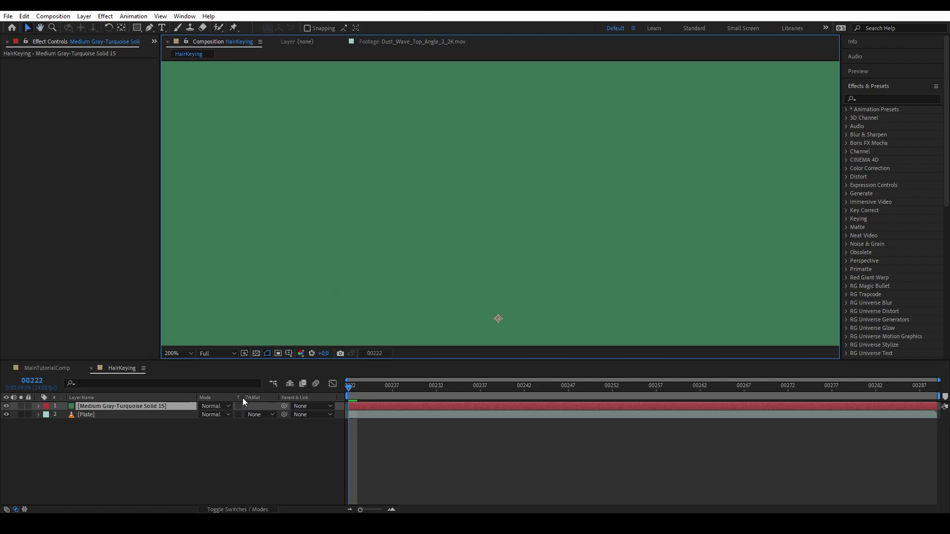
left_click(223, 405)
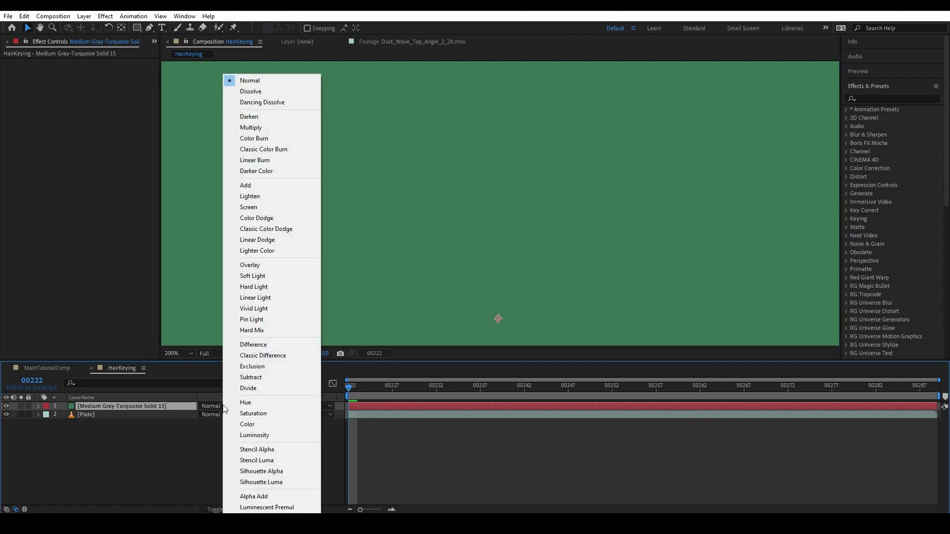
left_click(260, 378)
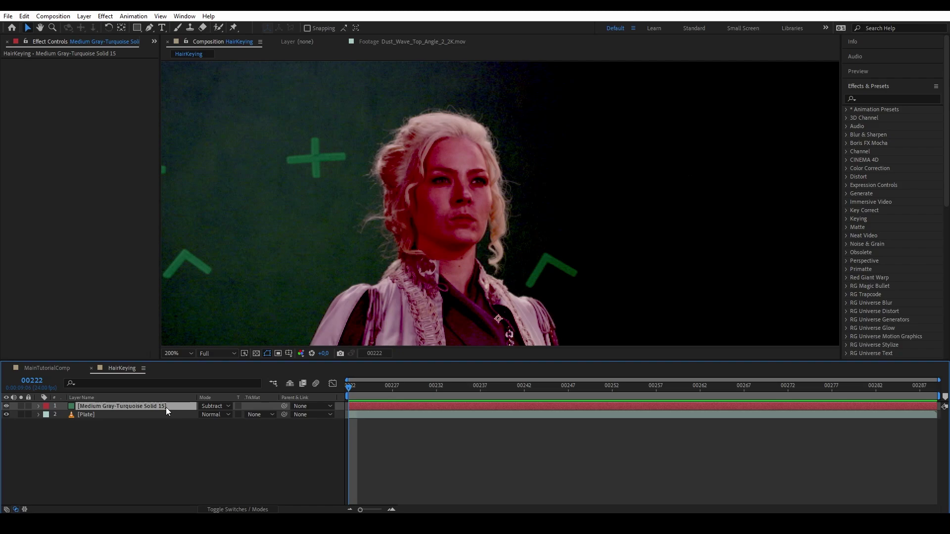
Apply Curves to the green solid and slightly raise the Green curve's midpoint while viewing the green channel.
left_click(881, 99)
type("curve")
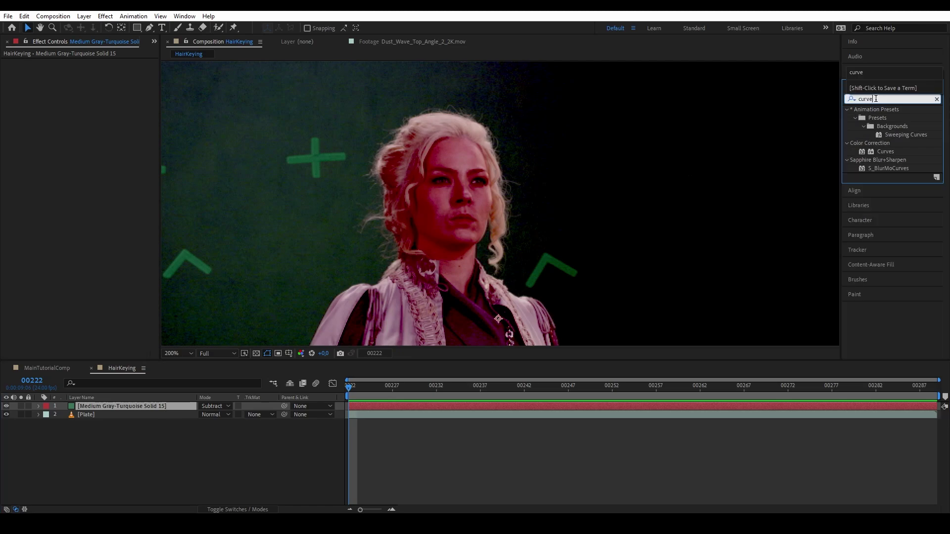
left_click_drag(879, 151, 119, 408)
left_click(118, 71)
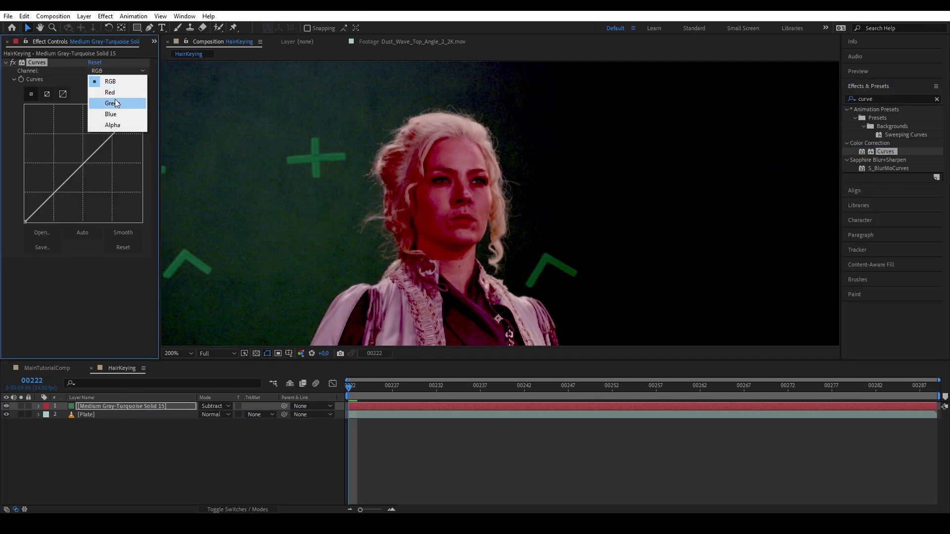
left_click(116, 104)
left_click_drag(83, 163, 80, 165)
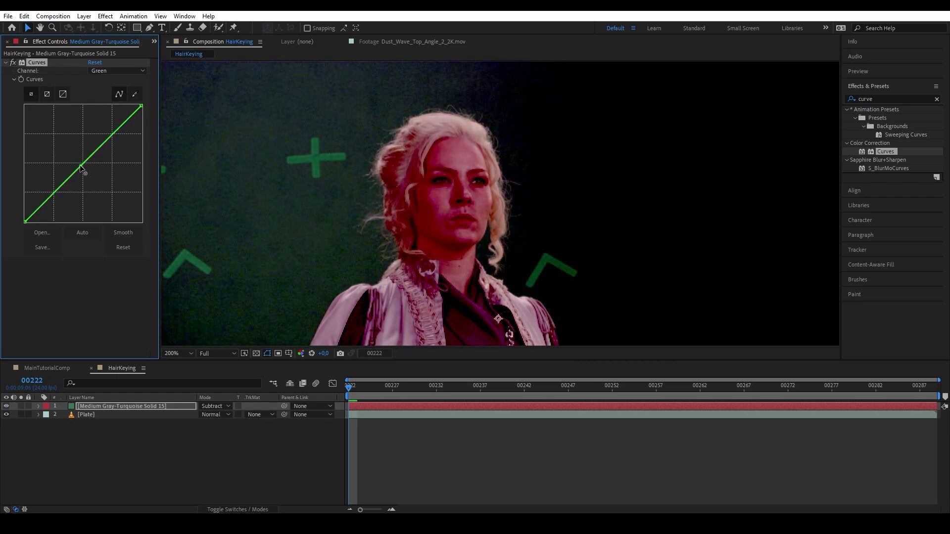
left_click(299, 354)
left_click(309, 385)
Adjust the Blue curve's midpoint while viewing the blue channel, restore the RGB view and preview the shot.
left_click(300, 353)
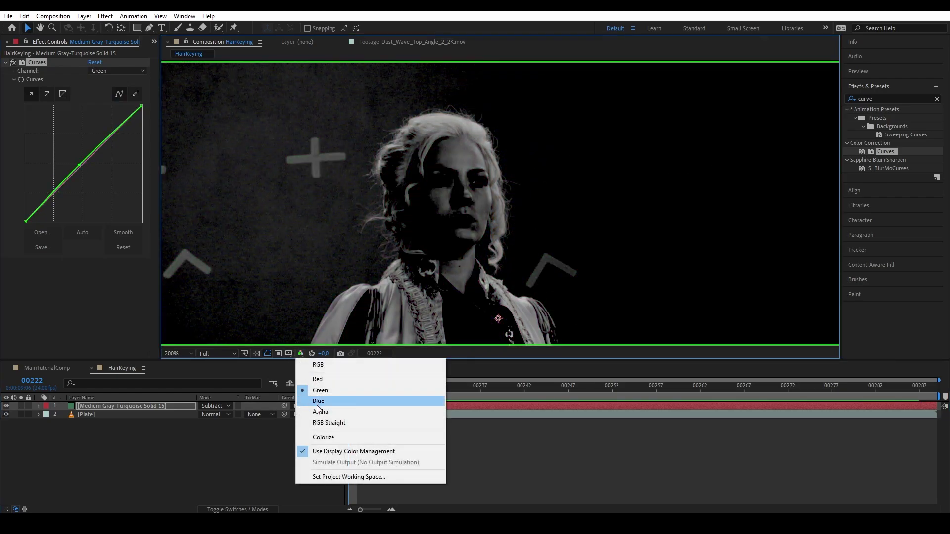
left_click(329, 400)
left_click(117, 70)
left_click(122, 112)
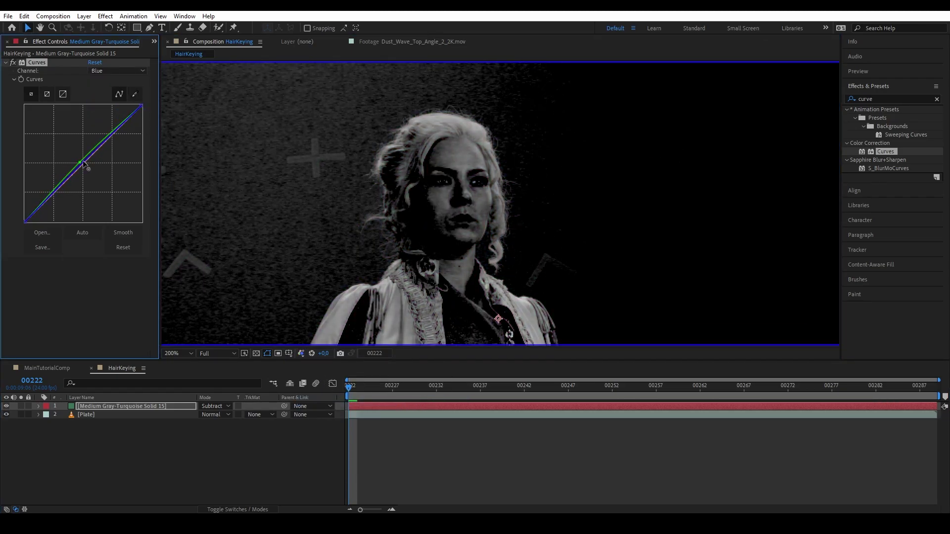
left_click(301, 353)
left_click(313, 365)
key("space")
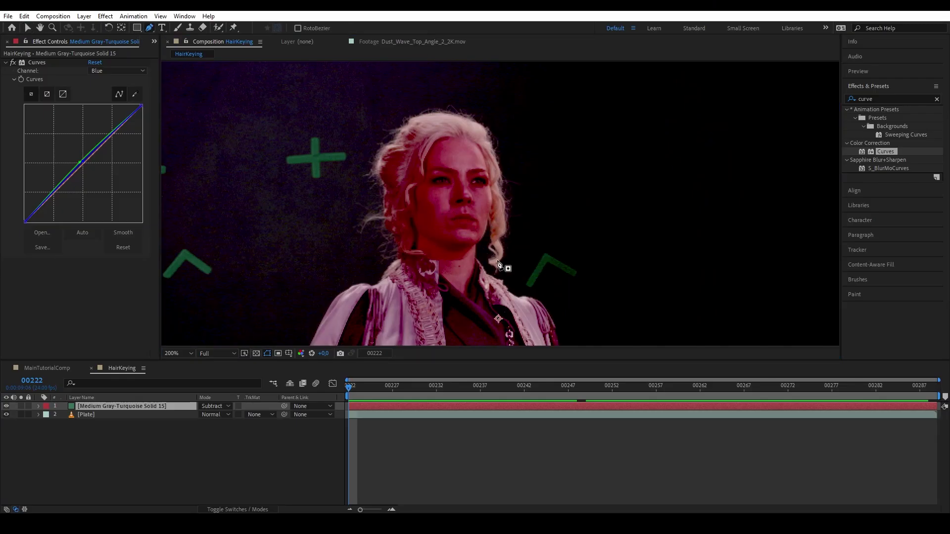
Draw a closed Pen mask on the green solid around the viewer-right half of the face and hair.
left_click(507, 279)
left_click(468, 266)
left_click(467, 150)
left_click_drag(497, 121, 509, 121)
left_click(532, 149)
left_click(530, 239)
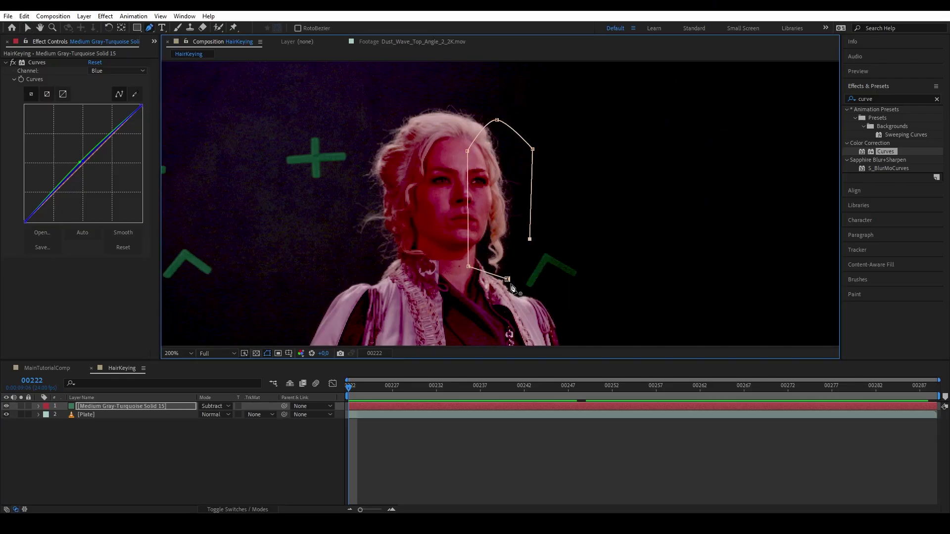
left_click(507, 279)
Keyframe the mask path at frames 222 and 288, reshaping it to follow the head, and scrub to check it.
key("alt+m")
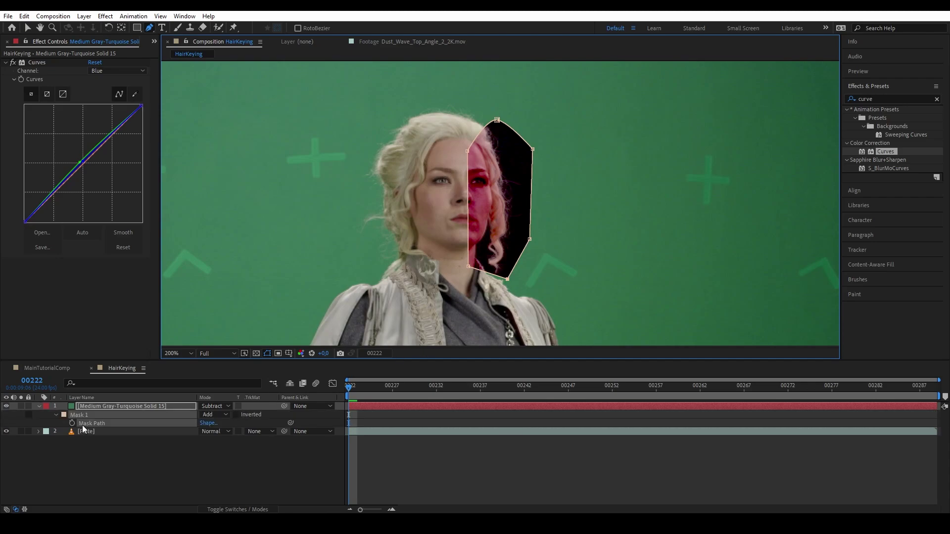
key("space")
key("v")
left_click_drag(468, 266, 455, 271)
left_click(594, 431)
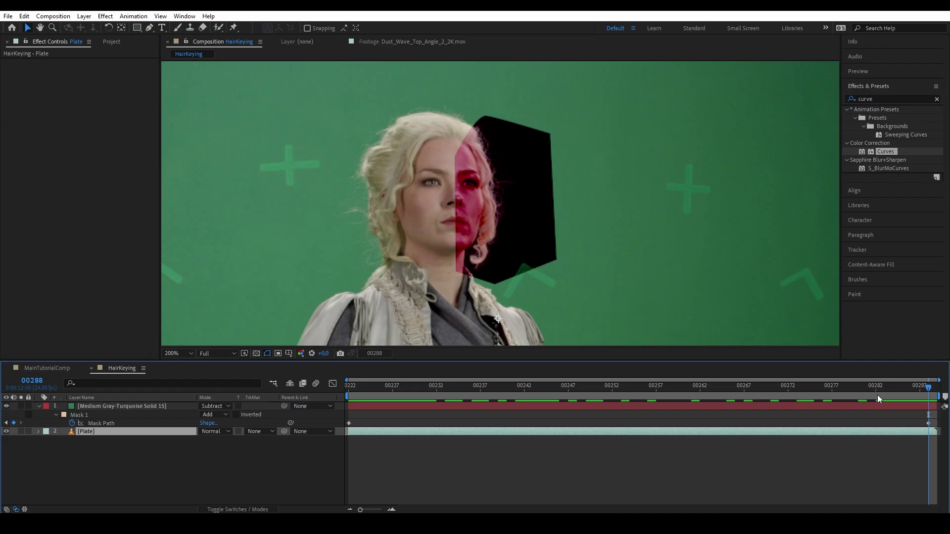
left_click_drag(928, 388, 509, 426)
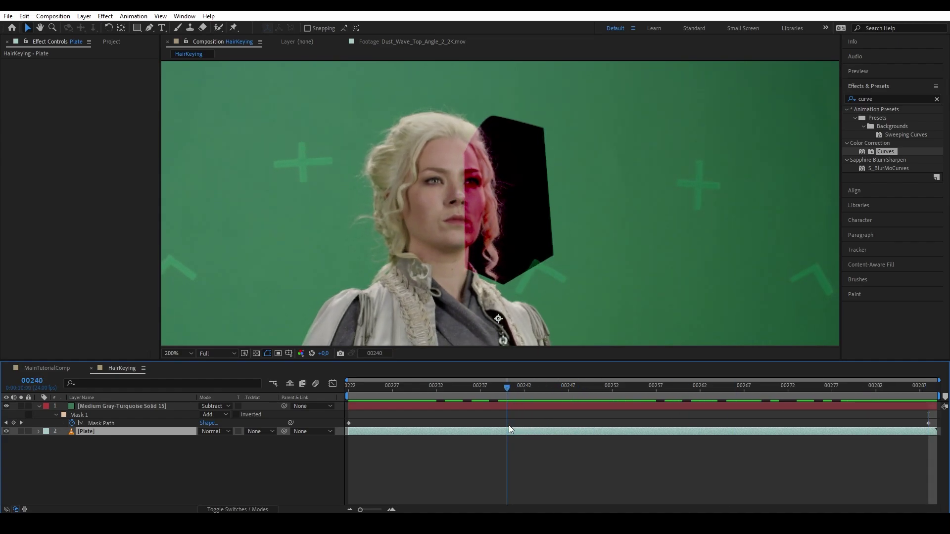
Create a second comp-sized green solid directly above the Plate layer.
left_click(83, 17)
mouse_move(99, 28)
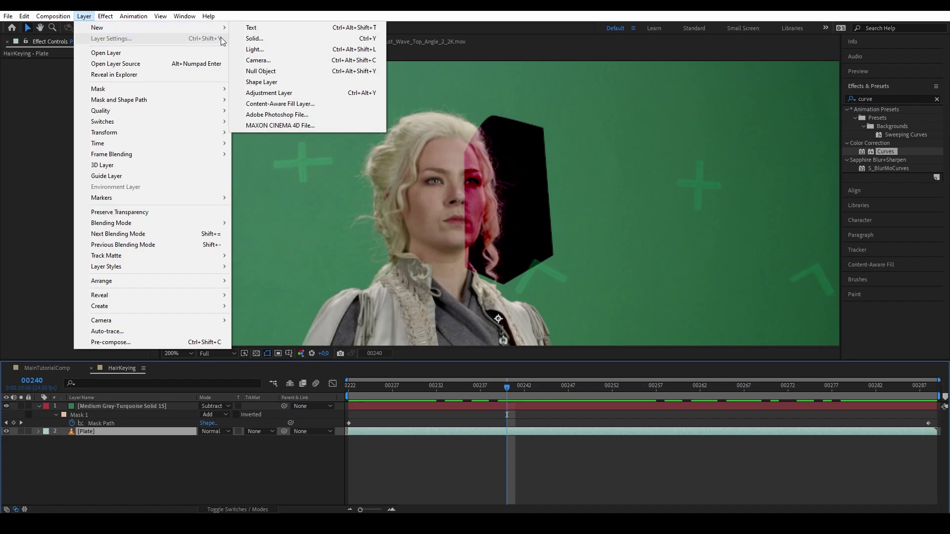
left_click(263, 39)
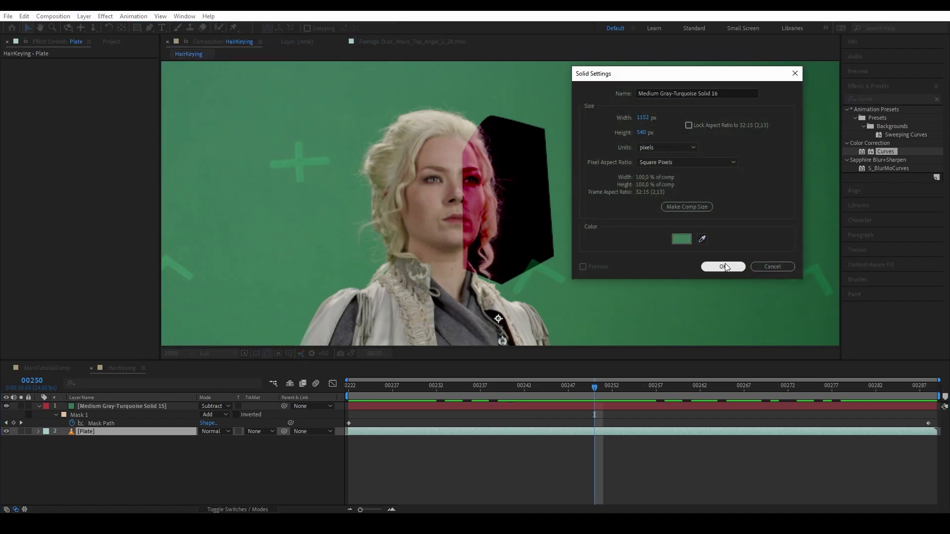
left_click(724, 266)
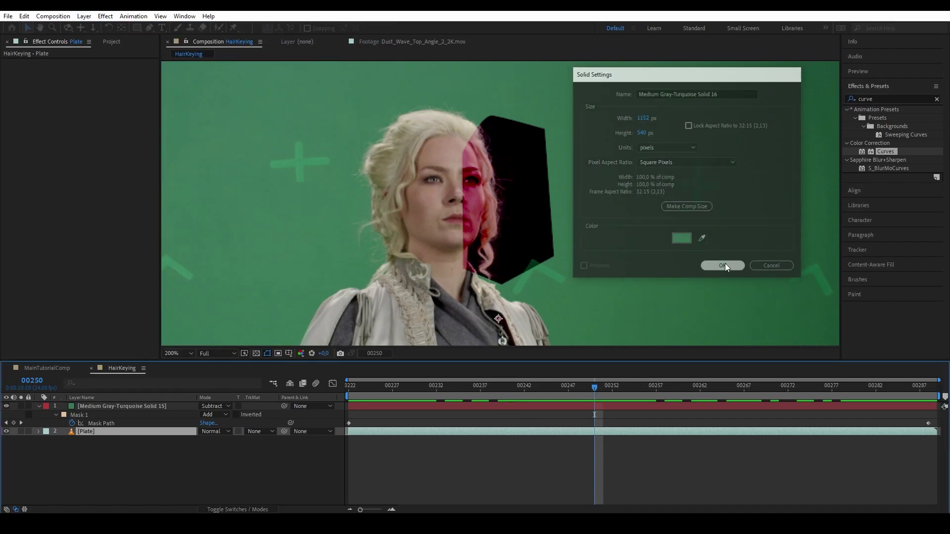
Set the second solid's blending mode to Subtract, then apply Curves and slightly raise the curve midpoints.
left_click(221, 432)
left_click(242, 381)
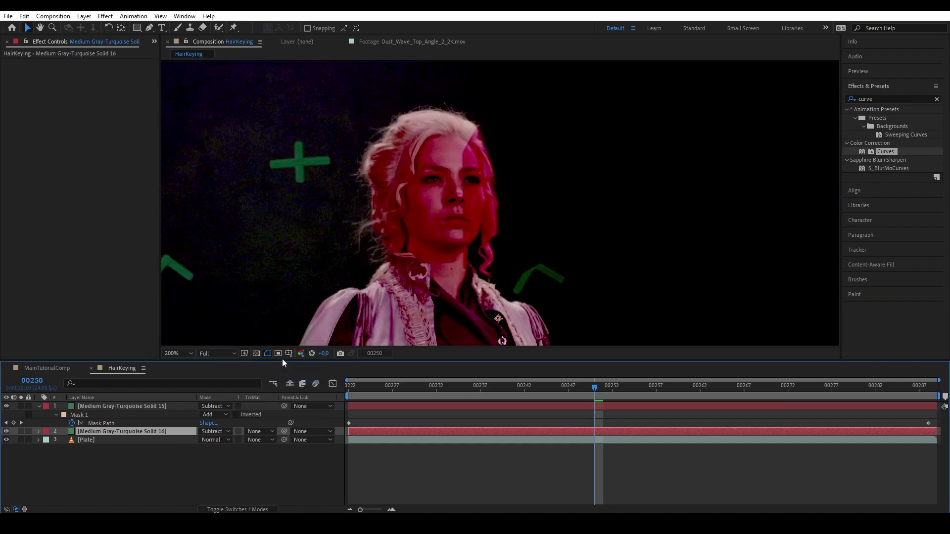
left_click_drag(885, 151, 146, 432)
left_click_drag(83, 163, 77, 153)
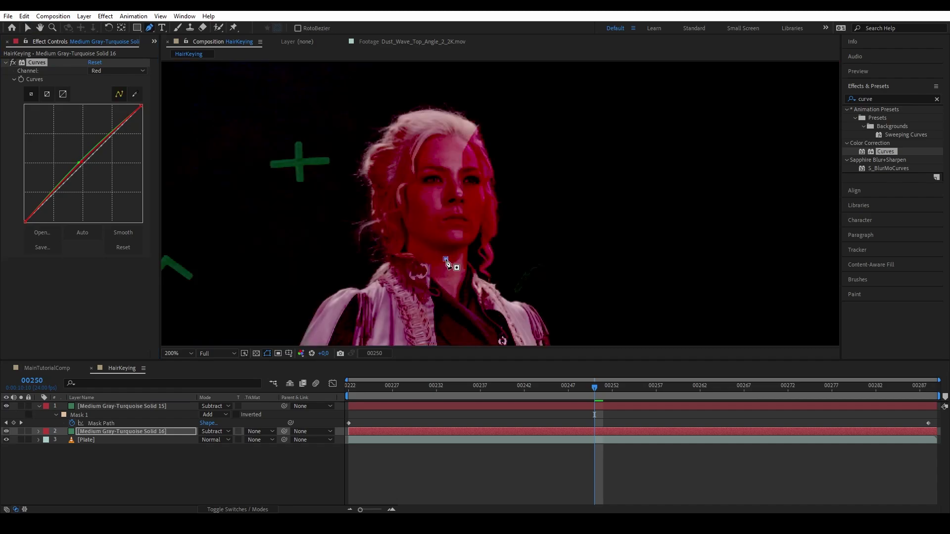
Draw a closed Pen mask on the second solid around the viewer-left hair and face, overlapping the first mask.
left_click(356, 264)
left_click(332, 196)
left_click(348, 137)
left_click(381, 100)
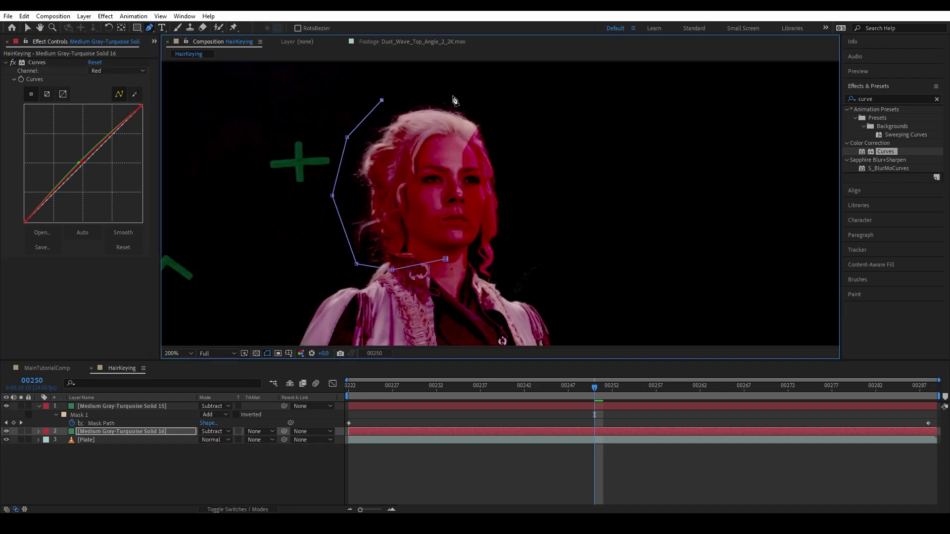
left_click(455, 94)
left_click(479, 111)
left_click(487, 129)
left_click(464, 184)
left_click(462, 232)
left_click(446, 259)
Keyframe the second solid's mask path, reshaping it to follow the head at frames 222 and 288, and collapse both solid layers.
left_click(38, 432)
left_click(48, 440)
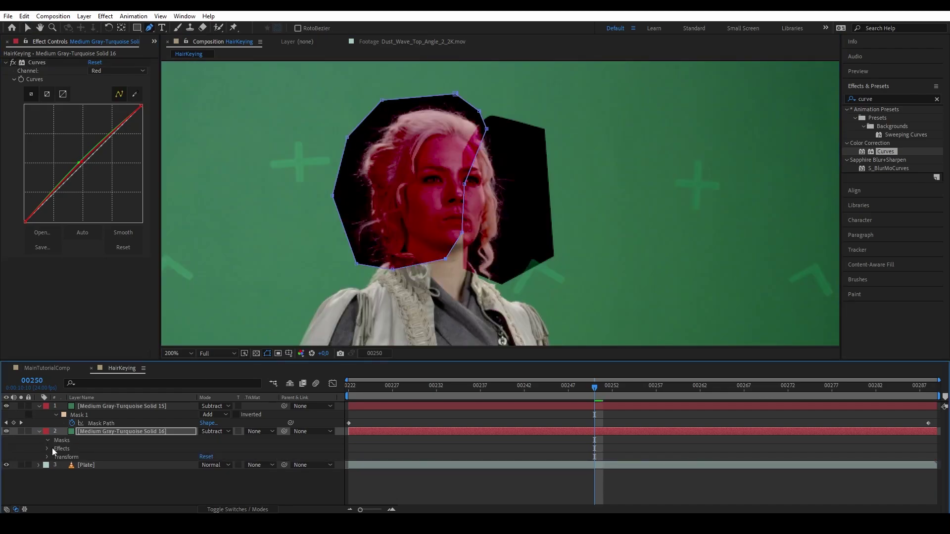
left_click(56, 449)
left_click(71, 457)
left_click_drag(534, 388, 931, 383)
key("alt+shift+m")
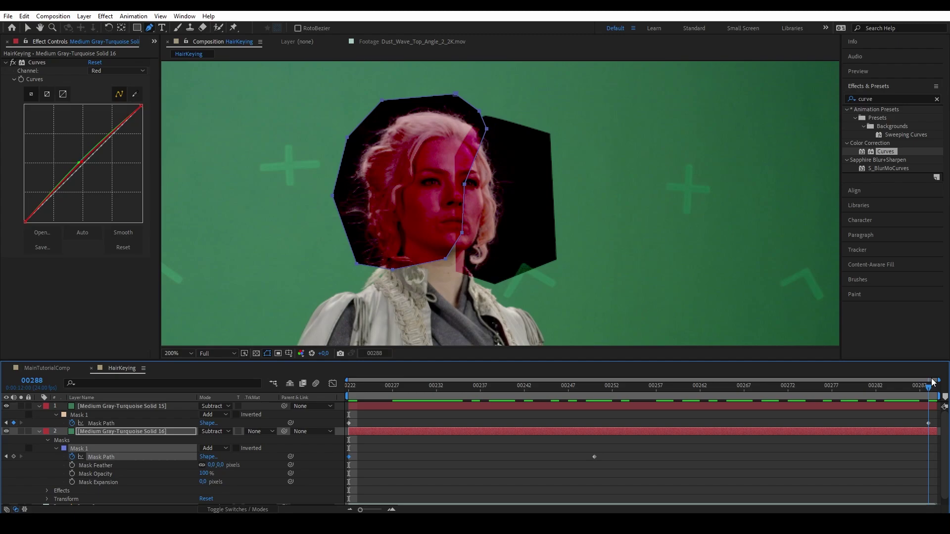
left_click_drag(464, 184, 457, 191)
left_click(348, 386)
key("F2")
left_click(39, 407)
left_click(39, 415)
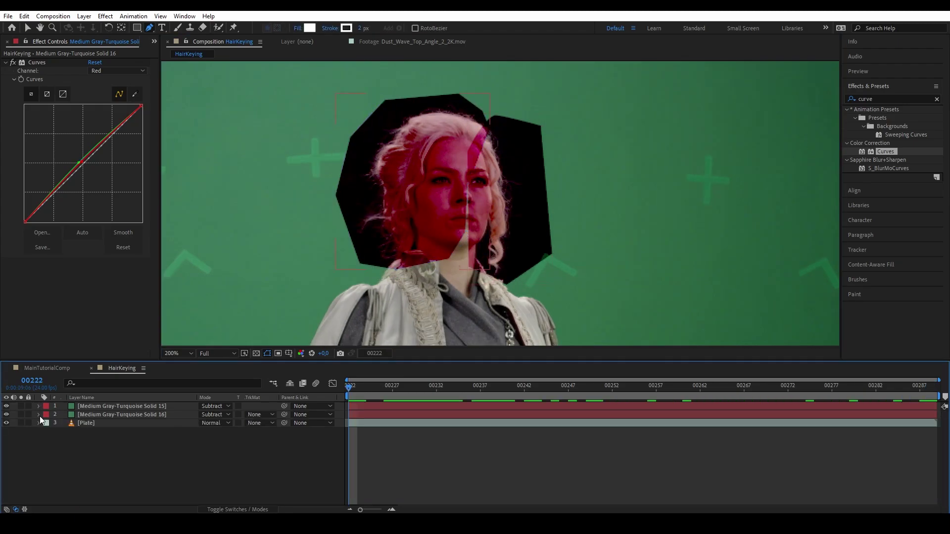
Pre-compose the two green solids together into a new composition named Green, moving all attributes.
left_click(132, 414)
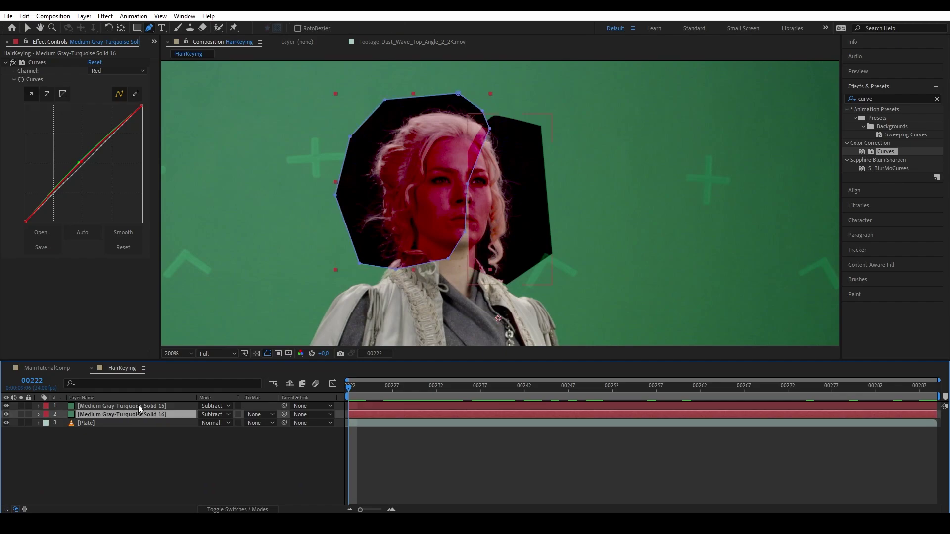
left_click(138, 405, "shift")
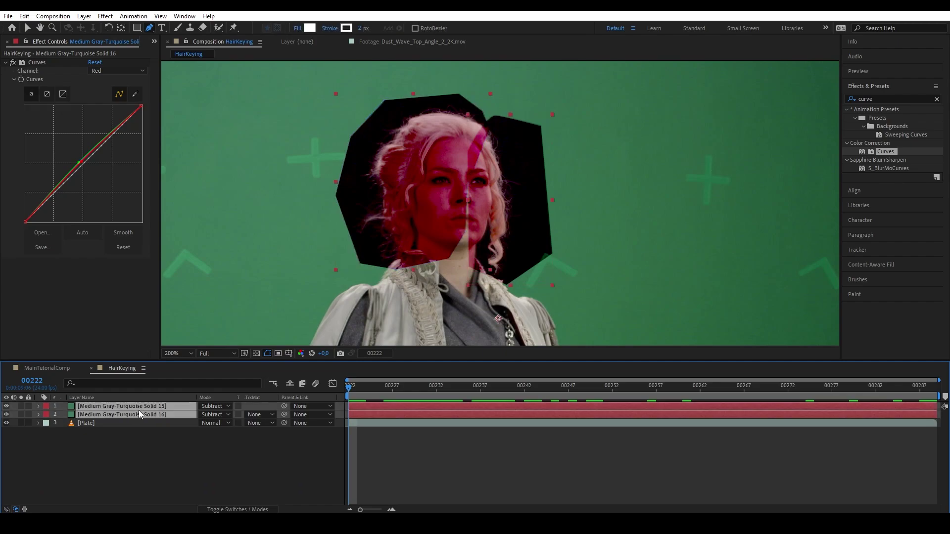
key("ctrl+shift+c")
type("Green")
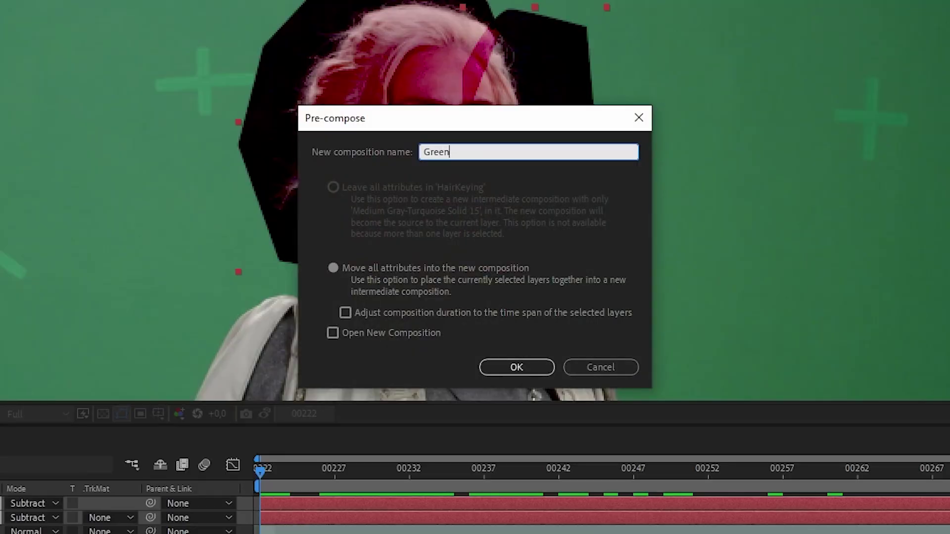
key("Return")
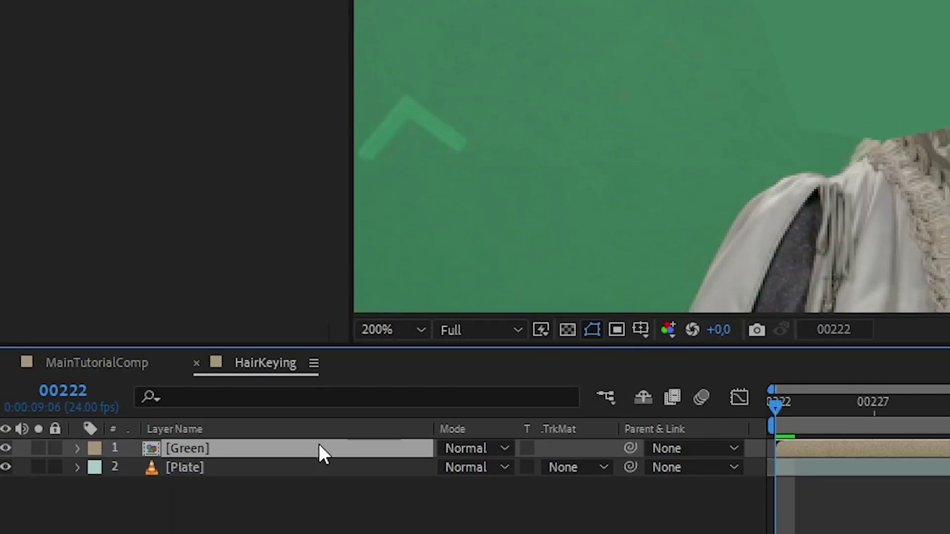
Open the Green precomp and set the blending mode of both masked solids to Normal.
double_click(313, 450)
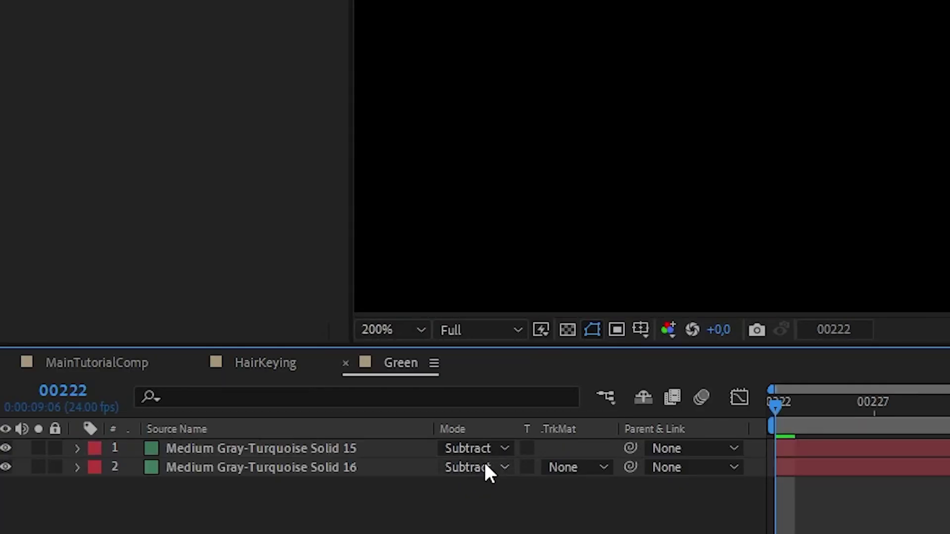
left_click(483, 463)
key("Escape")
left_click(475, 448)
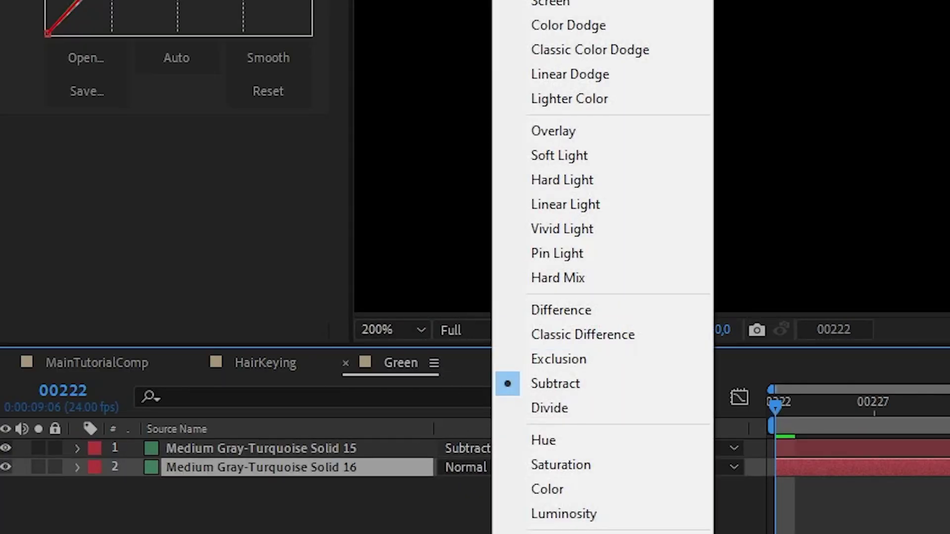
left_click(545, 2)
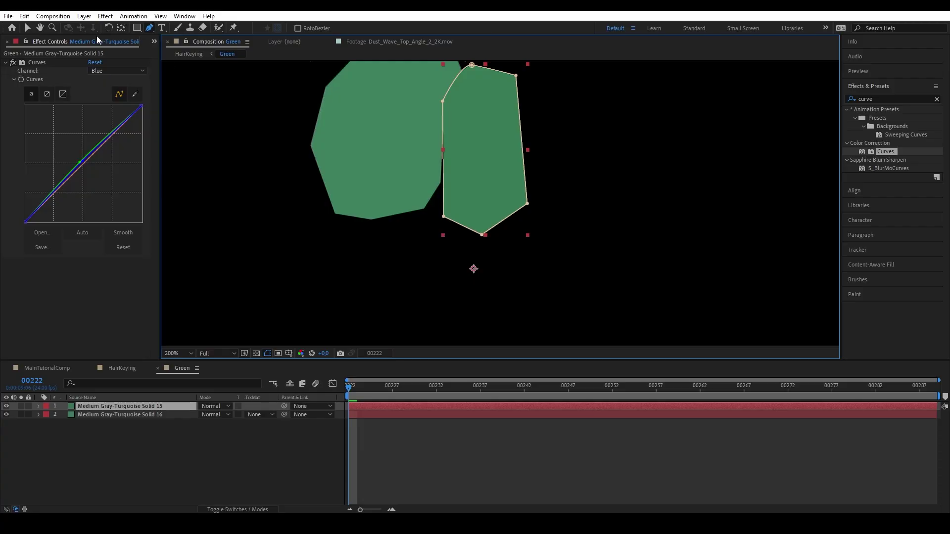
Create a third comp-sized green solid in the Green precomp and place it beneath the two masked solids.
left_click(84, 16)
mouse_move(99, 27)
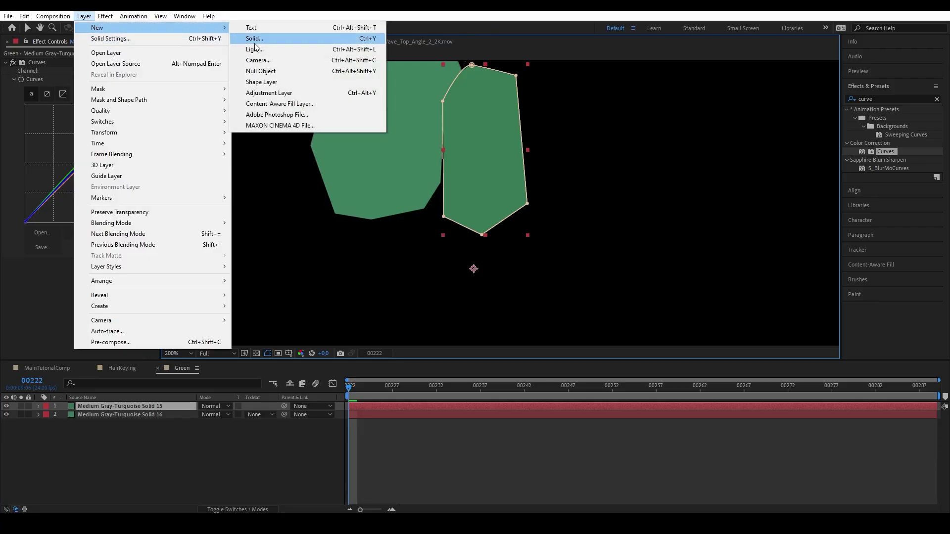
left_click(253, 39)
left_click(722, 267)
key("ctrl+shift+bracketleft")
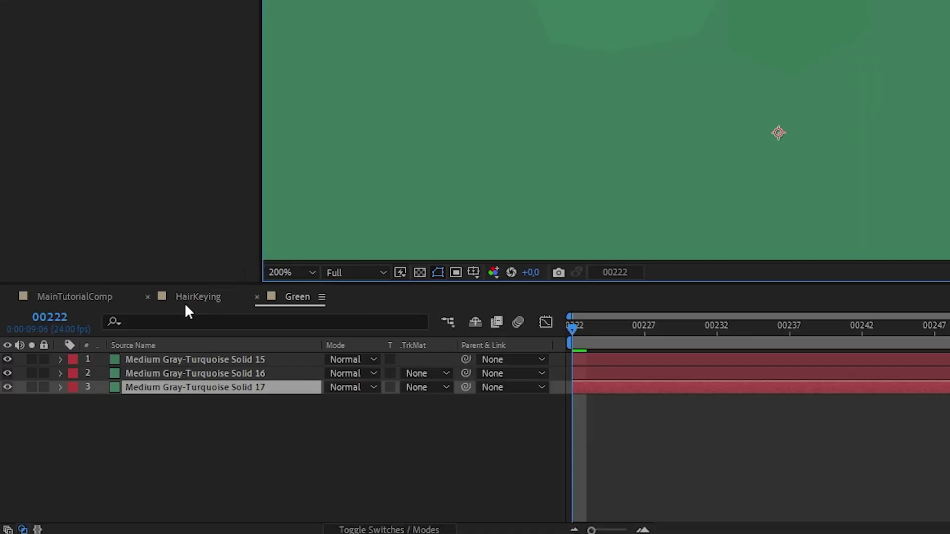
Return to the HairKeying composition and set the Green precomp's blending mode to Subtract.
left_click(190, 300)
left_click(365, 360)
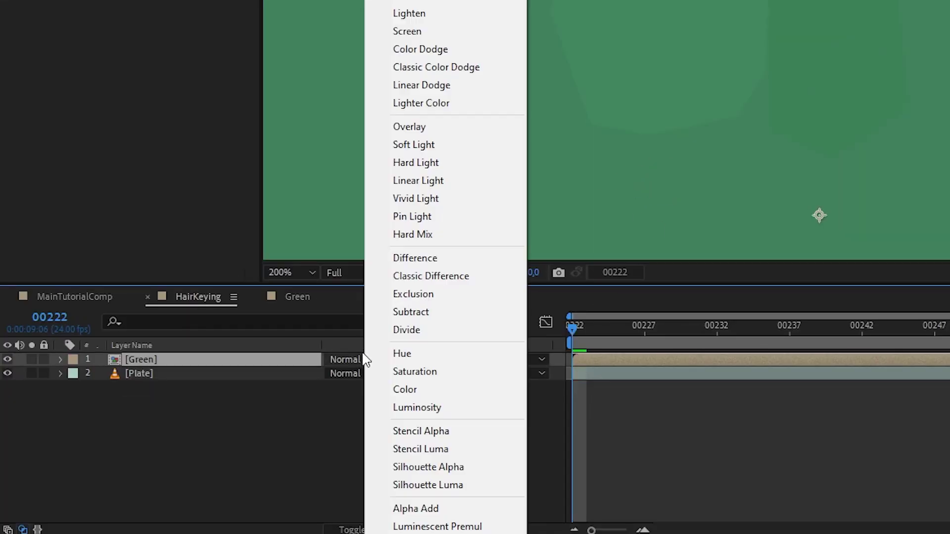
left_click(422, 315)
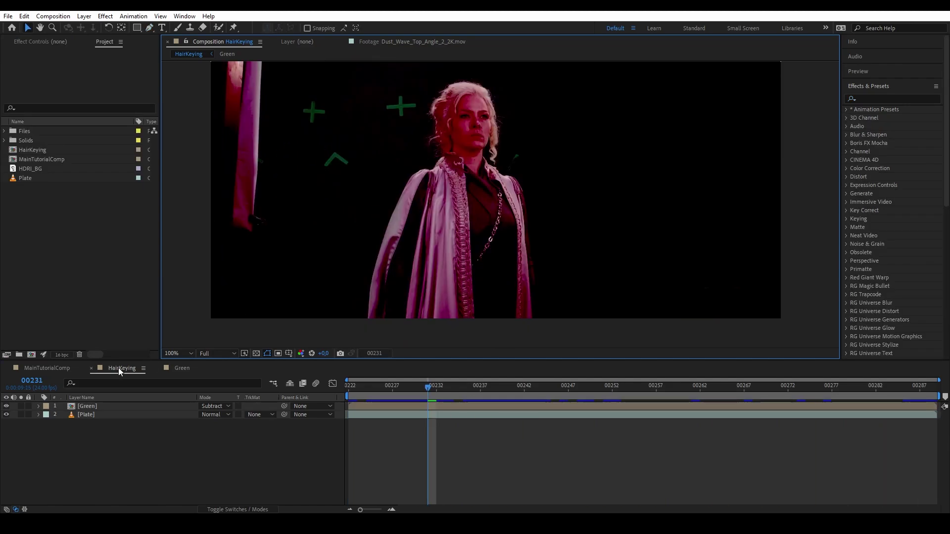
Add the HairKeying composition above MainKey in MainTutorialComp and set its blending mode to Add.
left_click(47, 368)
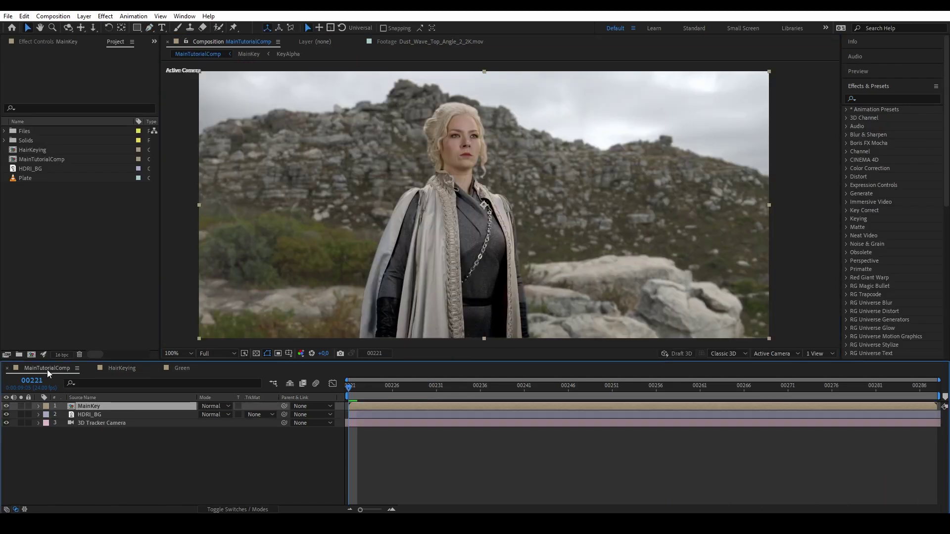
left_click(40, 149)
left_click_drag(42, 153, 105, 406)
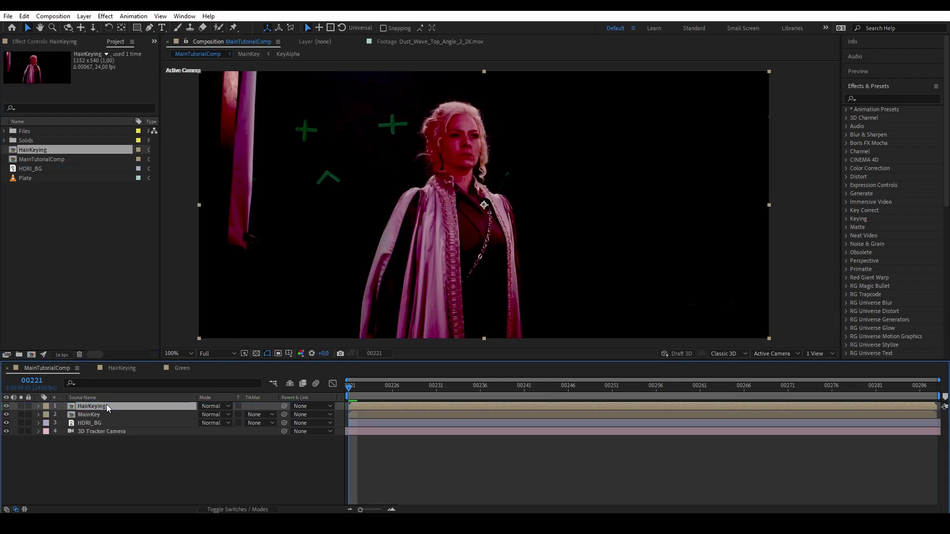
left_click(212, 408)
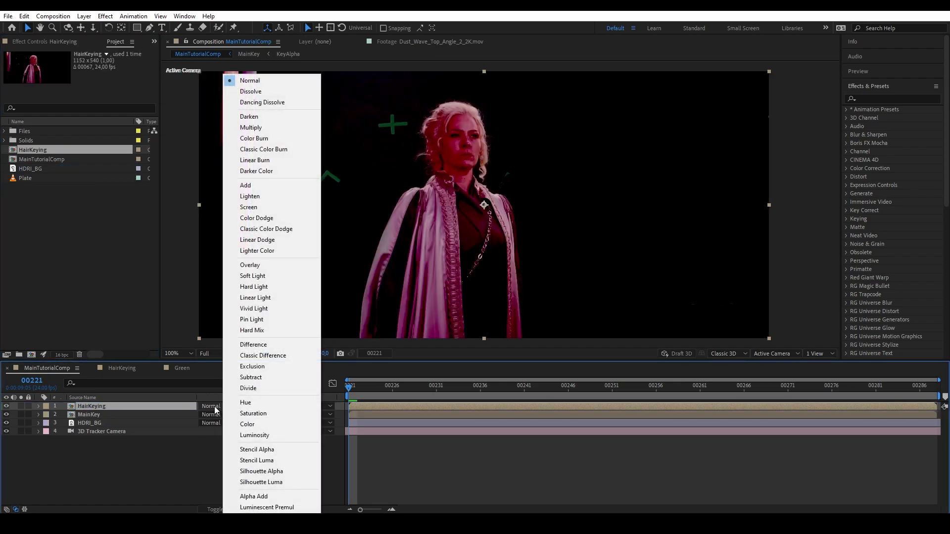
left_click(257, 188)
scroll(248, 236, "up", 2)
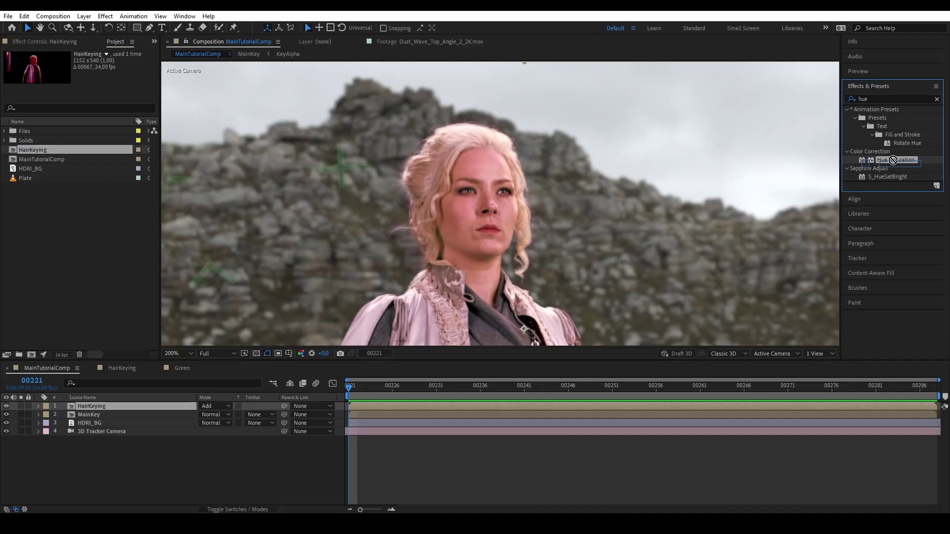
Apply Hue/Saturation to the HairKeying layer, enable Colorize, and set Colorize Hue to 22°.
left_click_drag(890, 161, 142, 405)
left_click(126, 236)
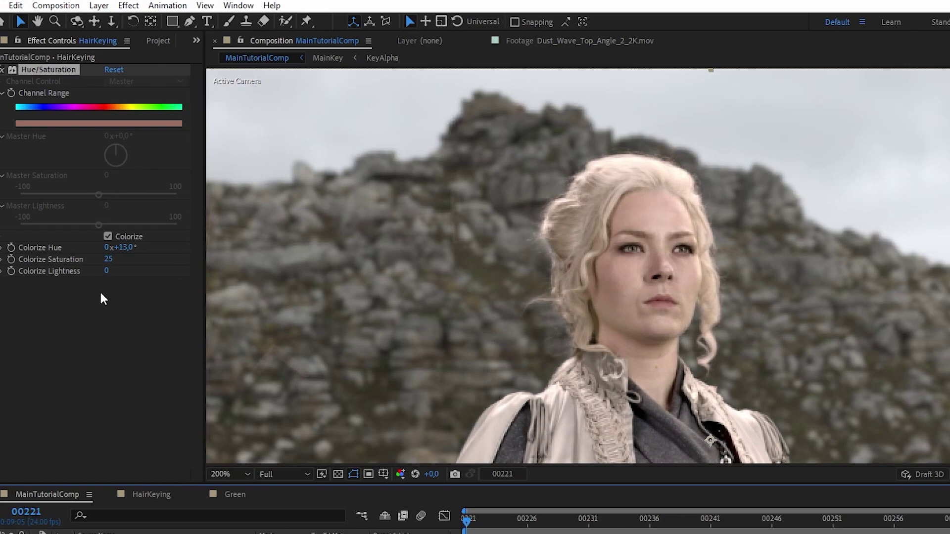
left_click_drag(128, 250, 131, 247)
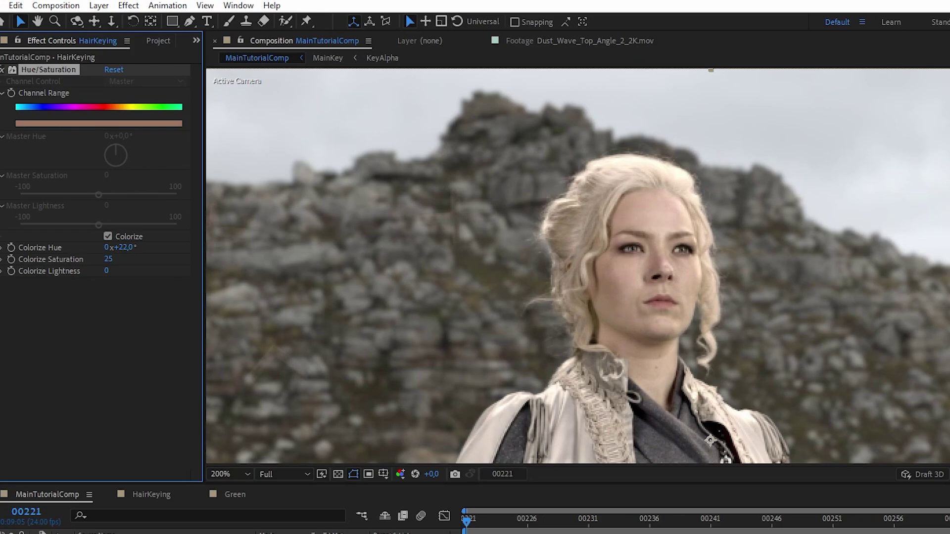
Try placing HairKeying below MainKey with a Pen mask around the viewer-left hair, and play back the composite.
left_click_drag(128, 406, 110, 420)
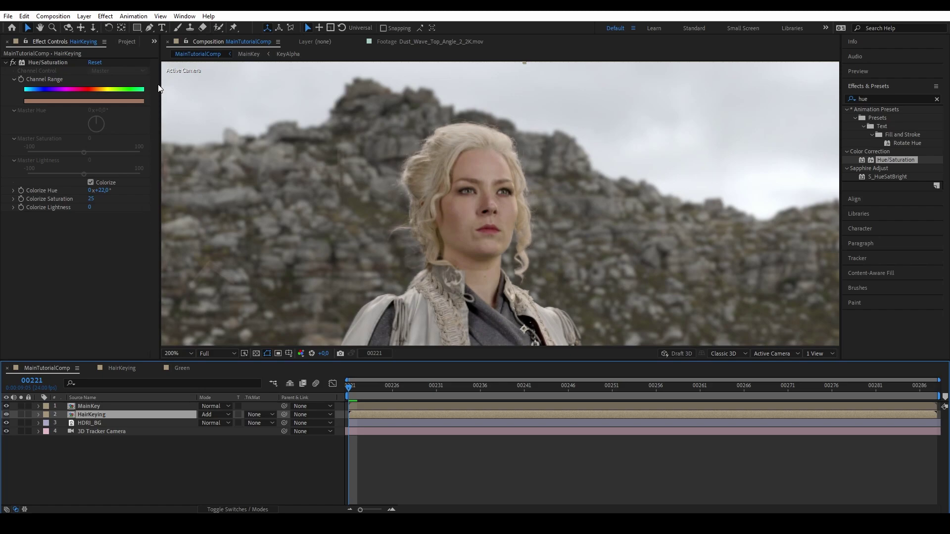
left_click(148, 28)
left_click(437, 280)
left_click(403, 271)
left_click(380, 249)
left_click(393, 156)
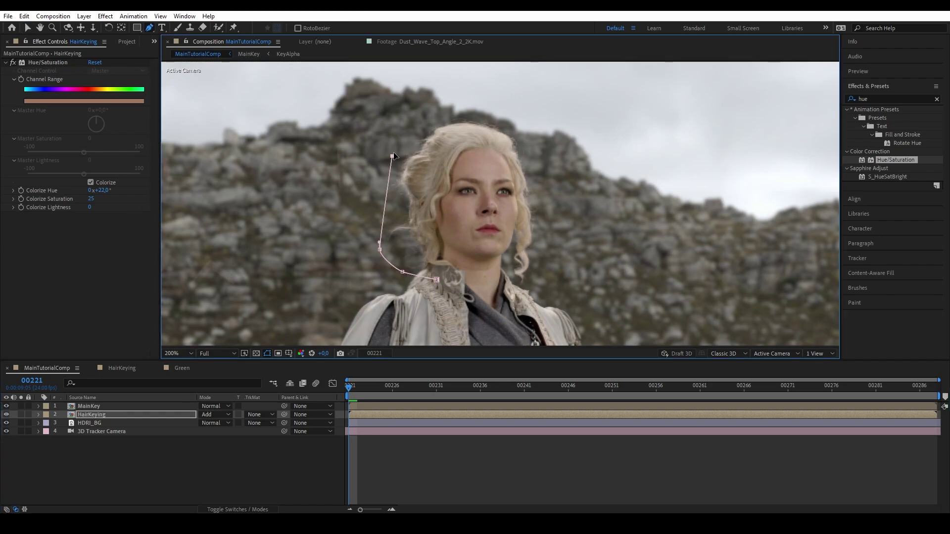
key("space")
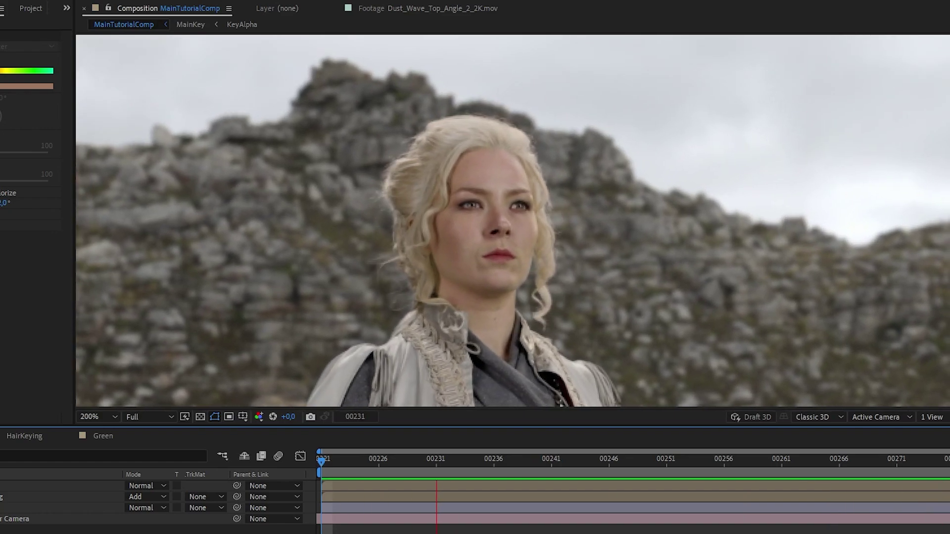
key("space")
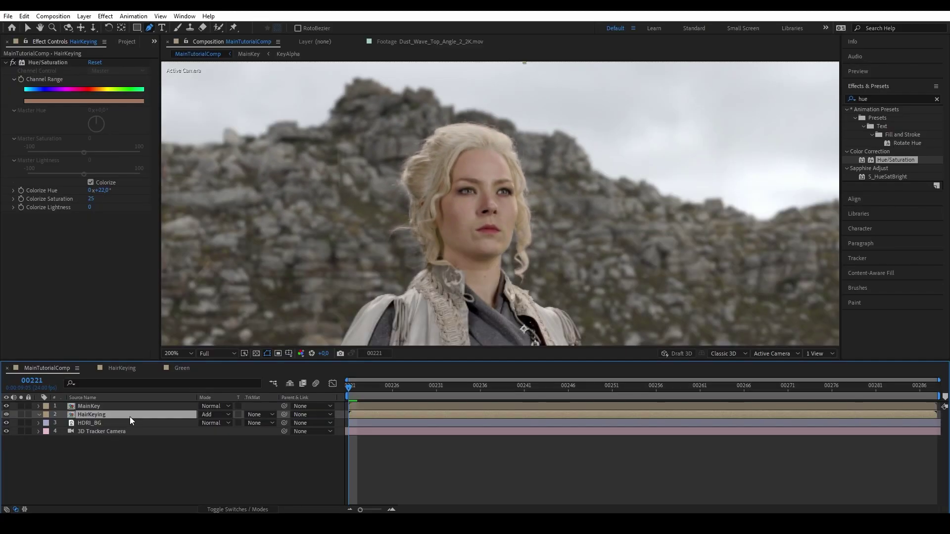
Move HairKeying back above MainKey and draw a closed curved Pen mask around its viewer-left hair edge.
left_click_drag(130, 417, 132, 405)
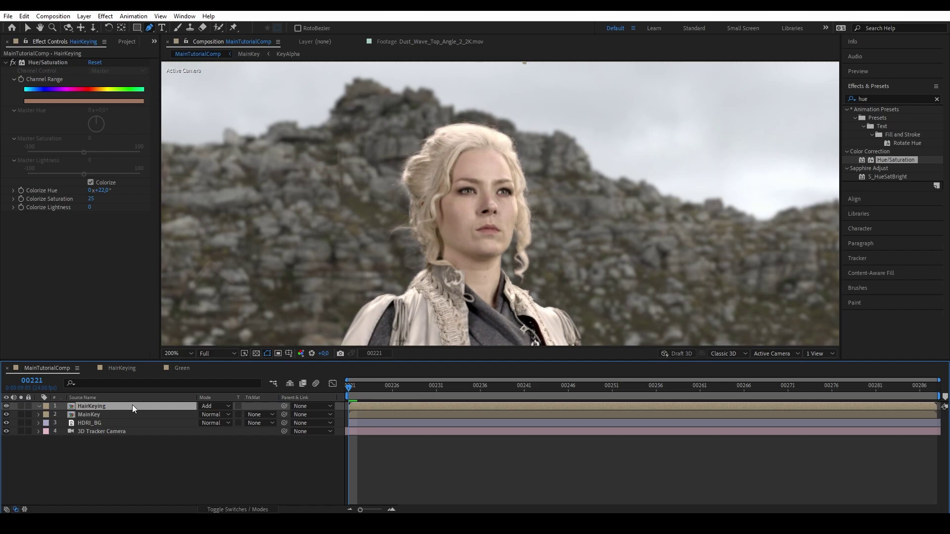
left_click(433, 262)
left_click(417, 229)
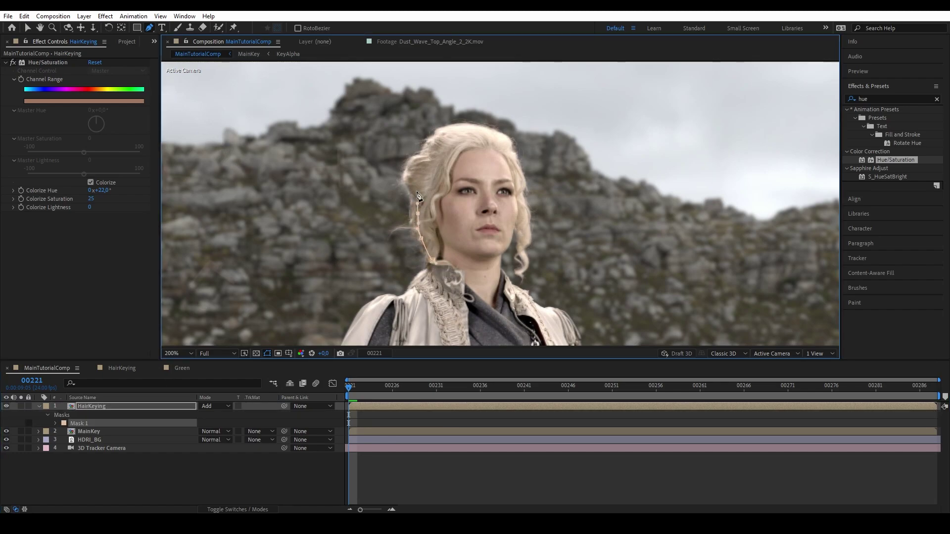
left_click(432, 261)
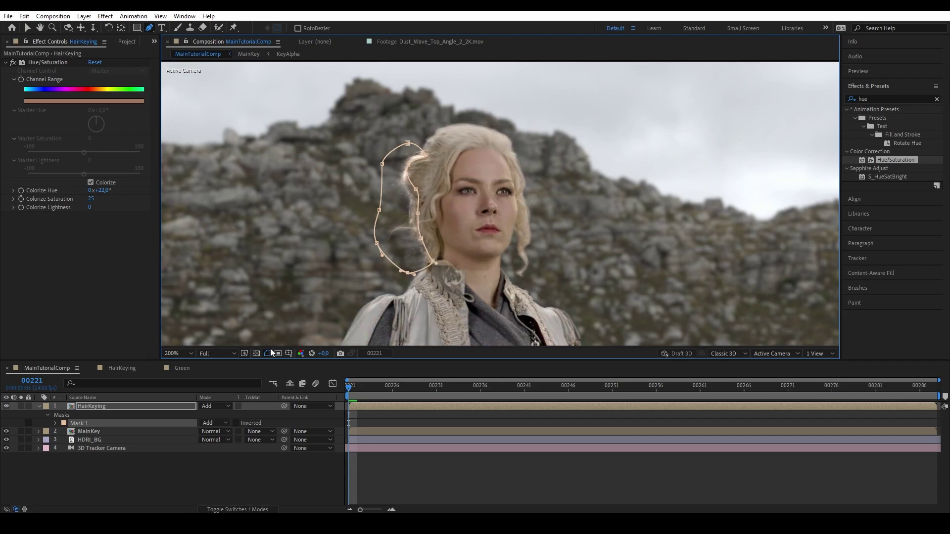
Hide the mask outlines and set the HairKeying mask's feather to 9 pixels.
left_click(267, 352)
key("f")
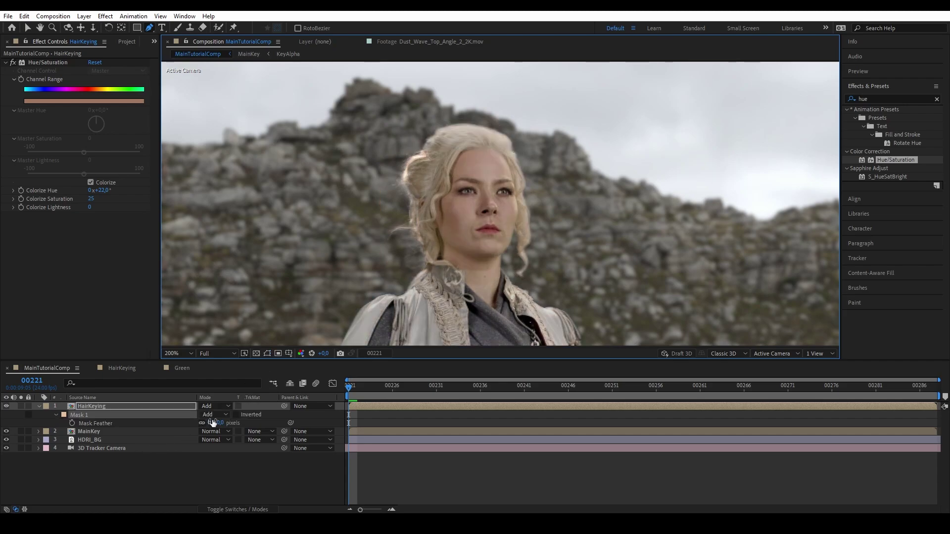
left_click_drag(212, 423, 220, 423)
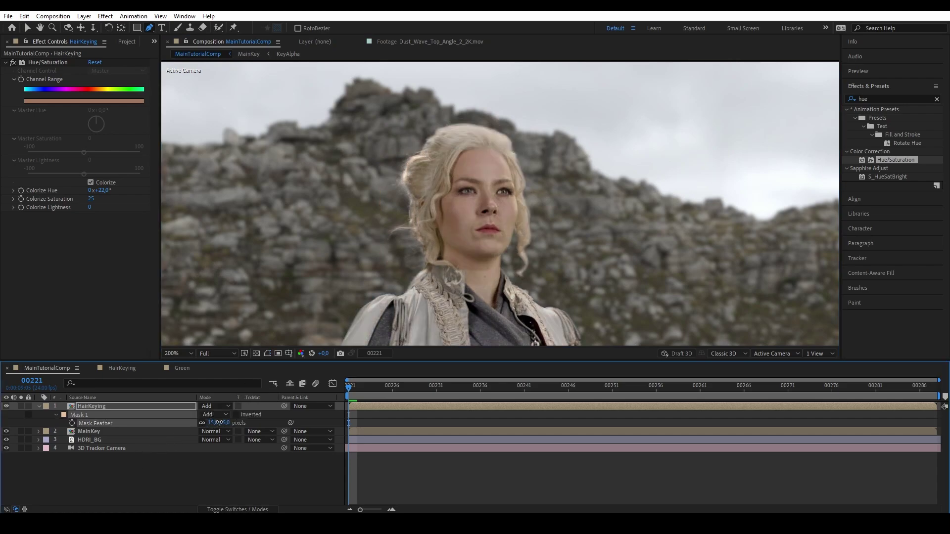
Start another curved Pen mask on the HairKeying layer along the top edge of the hair.
left_click(146, 409)
left_click_drag(425, 155, 444, 131)
left_click_drag(456, 128, 465, 128)
left_click(497, 133)
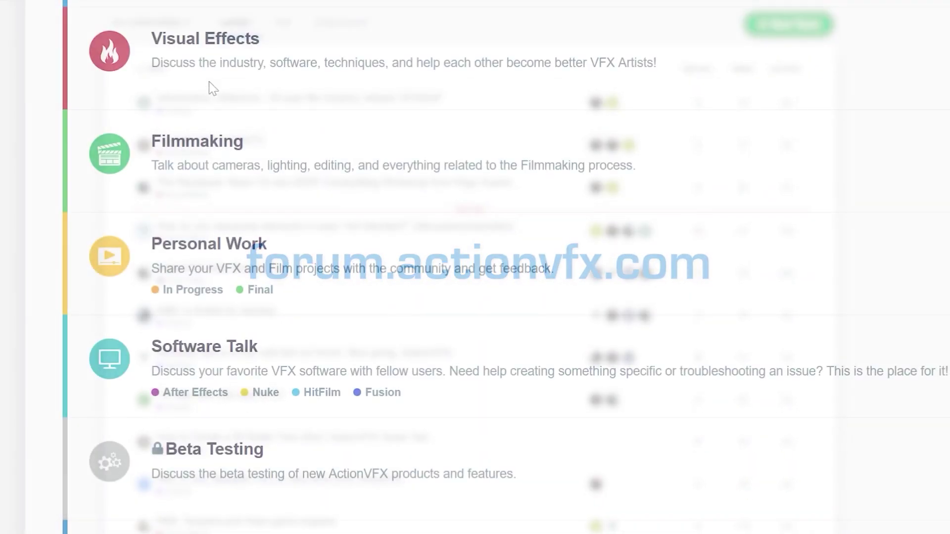
Switch to the ActionVFX forum, browse the Personal Work and Rain Shoot BTS topics, and enter "This forum is awesome" as a new topic title.
left_click(236, 250)
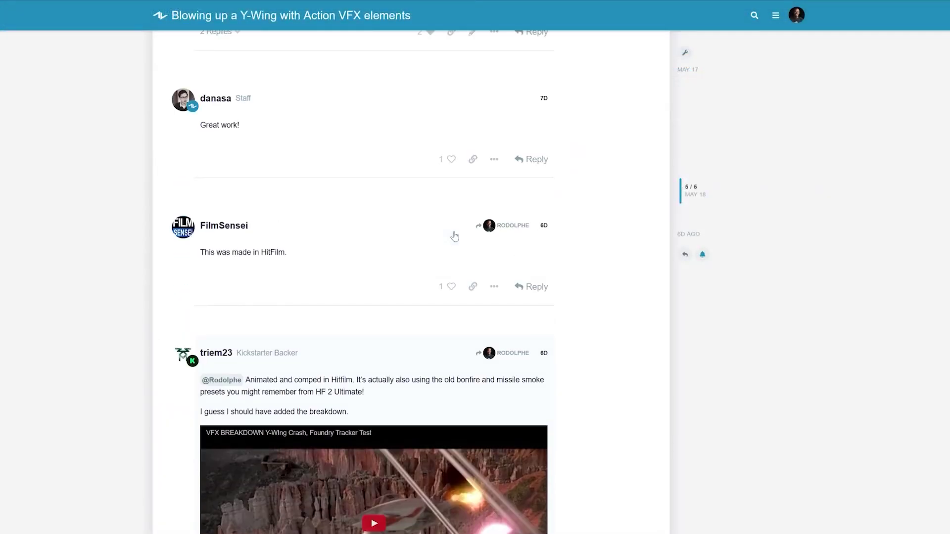
scroll(452, 236, "up", 12)
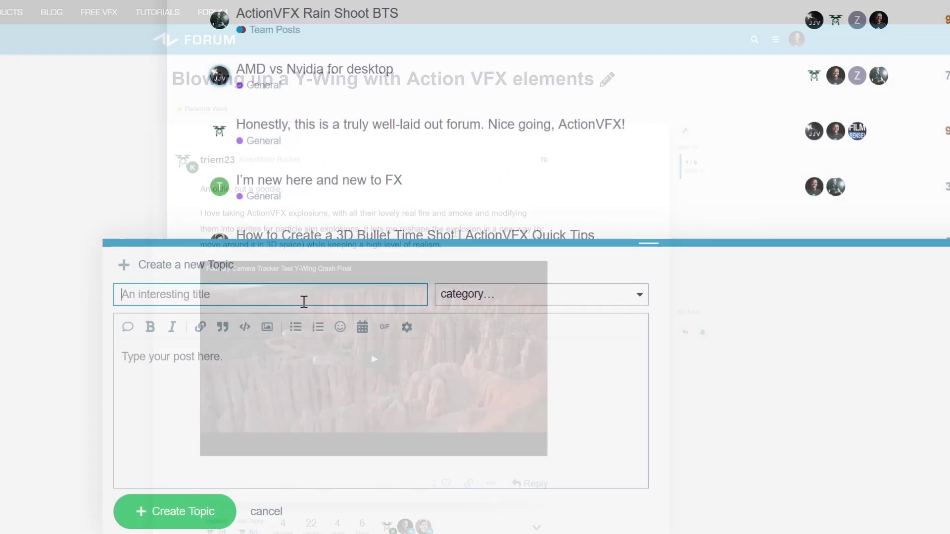
type("This forum is awesome")
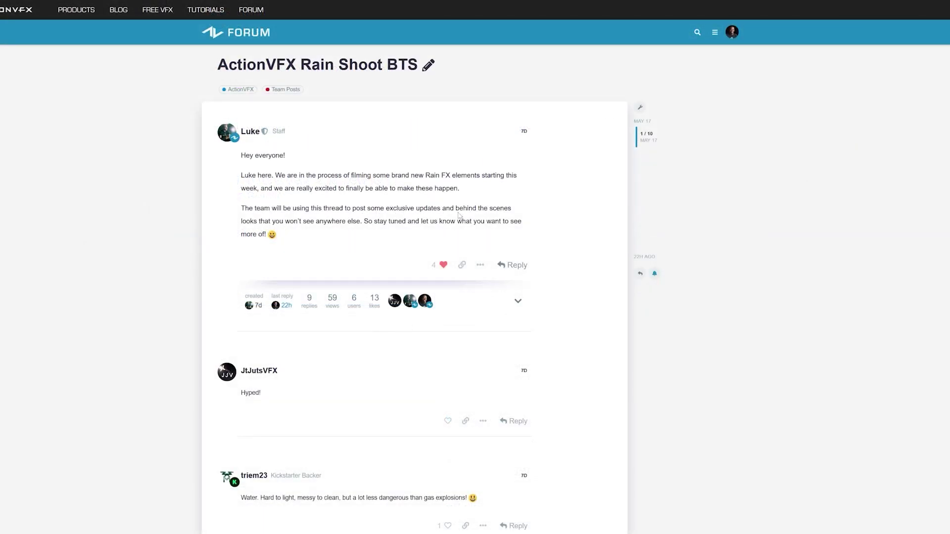
scroll(467, 224, "down", 5)
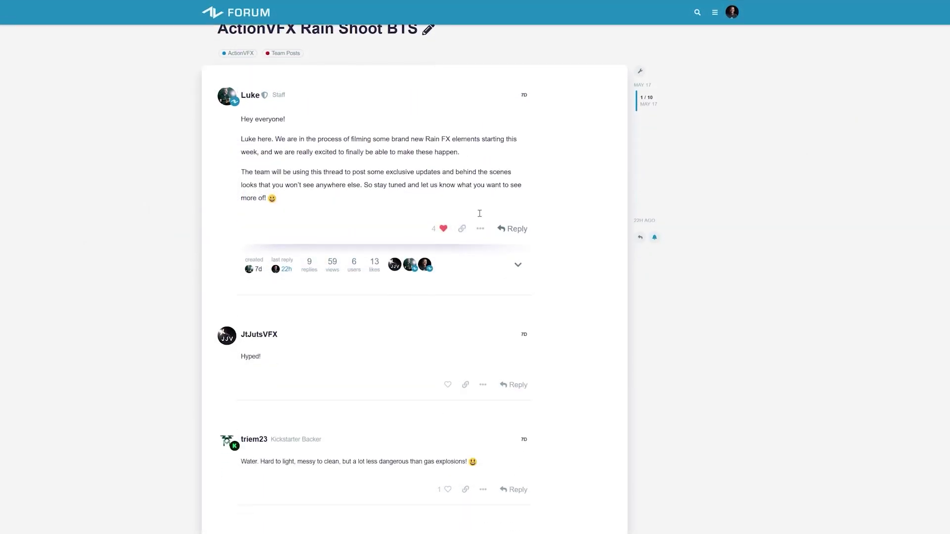